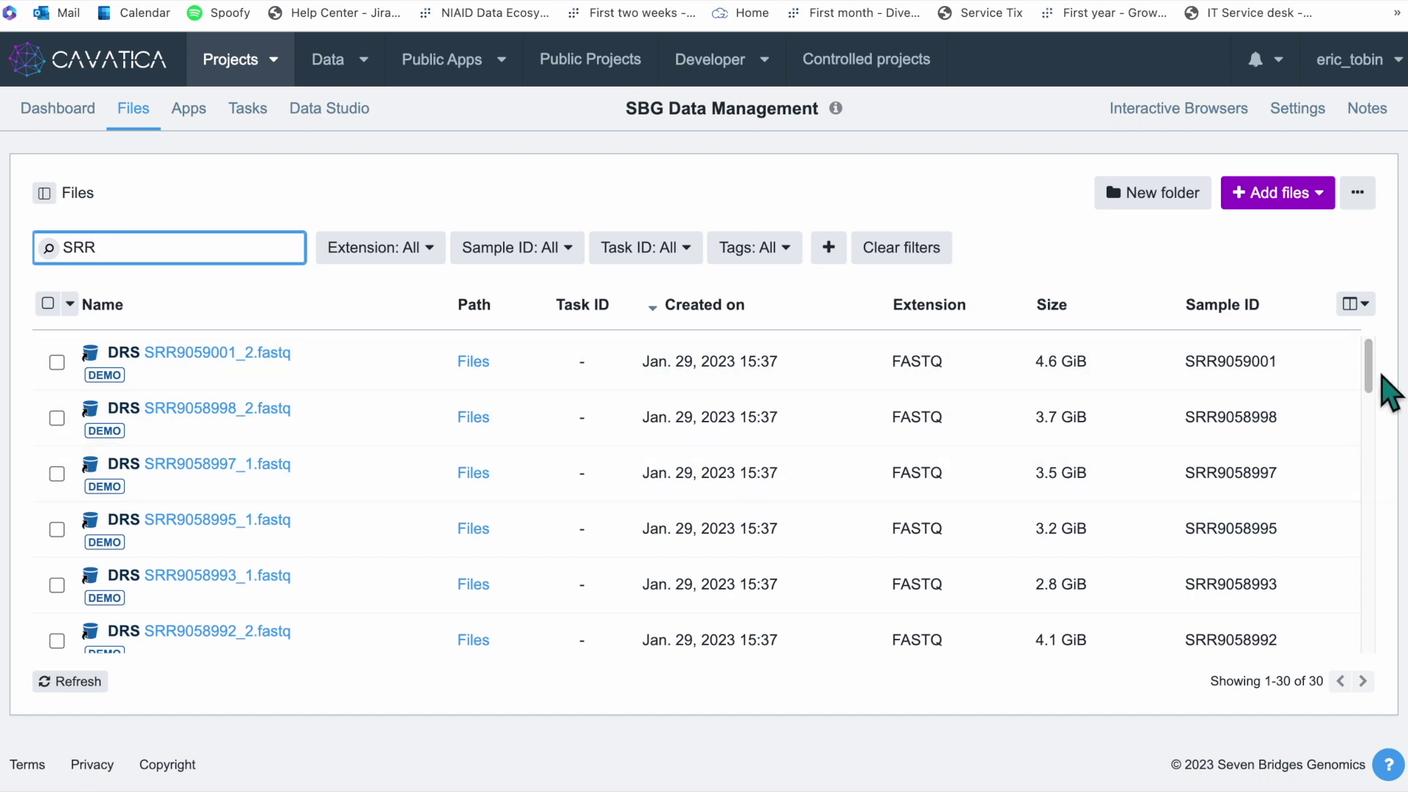
Clear the SRR search from the file list and review the options offered by the Extension filter.
{"action": "left_click_drag", "start_coordinate": [1376, 376], "coordinate": [1367, 345]}
{"action": "double_click", "coordinate": [172, 257]}
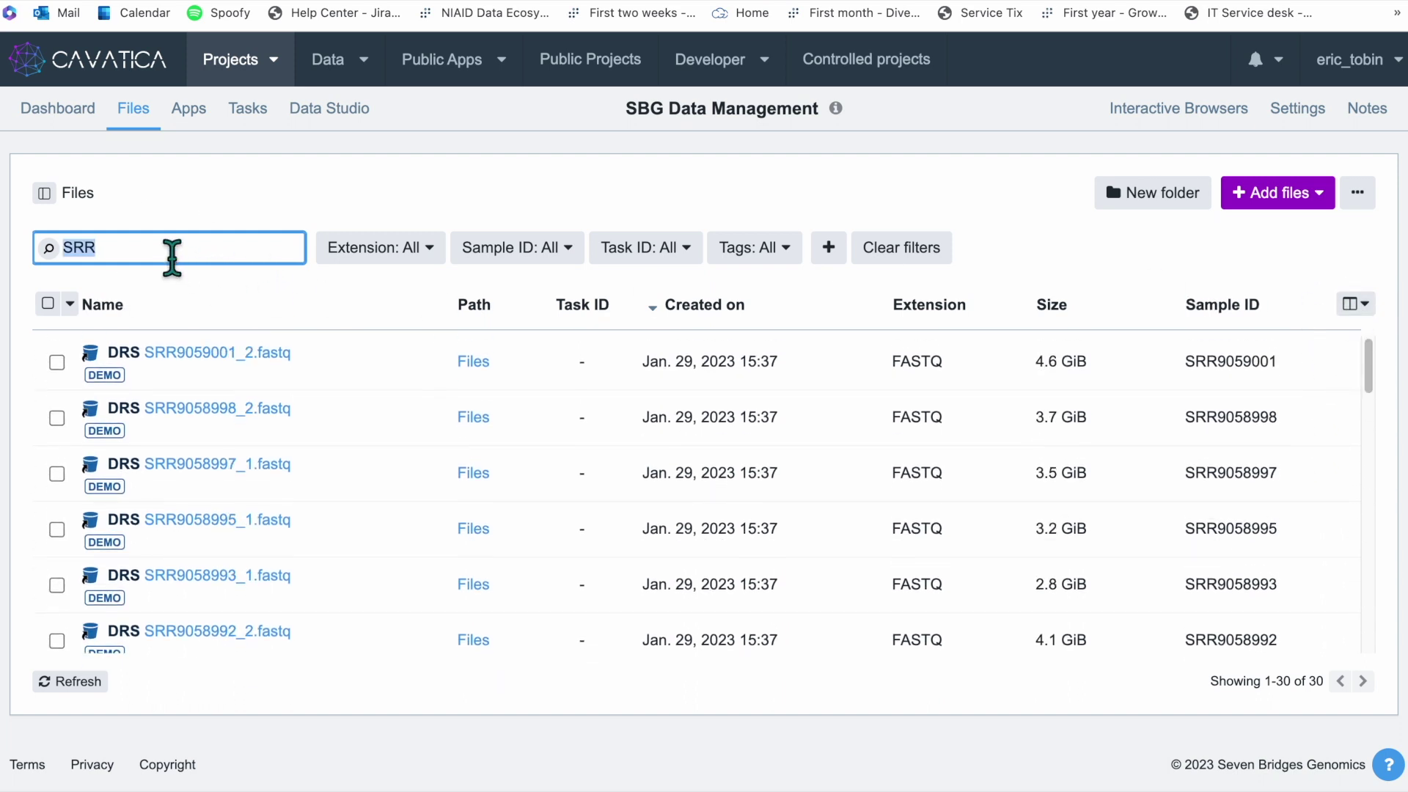
{"action": "left_click", "coordinate": [377, 251]}
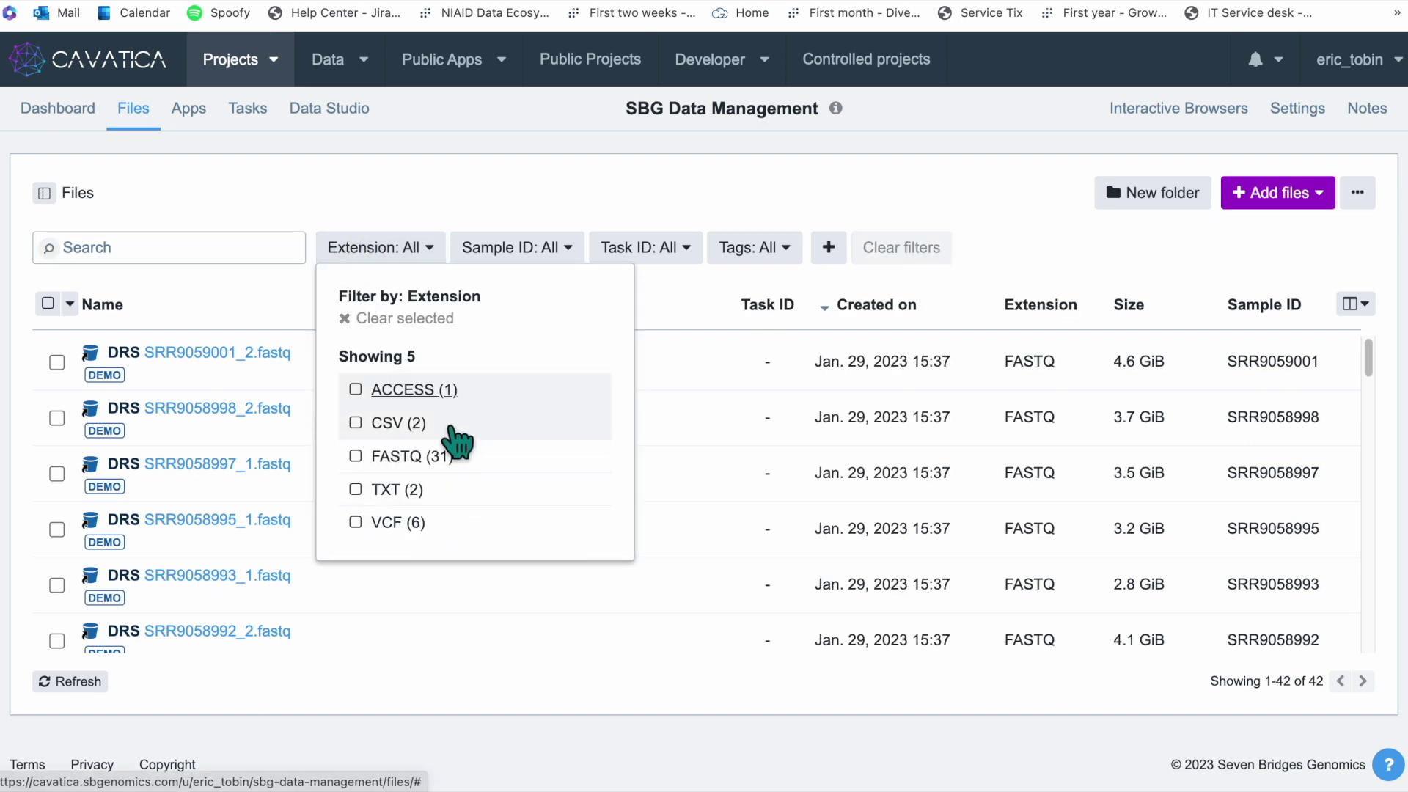
{"action": "left_click", "coordinate": [419, 246]}
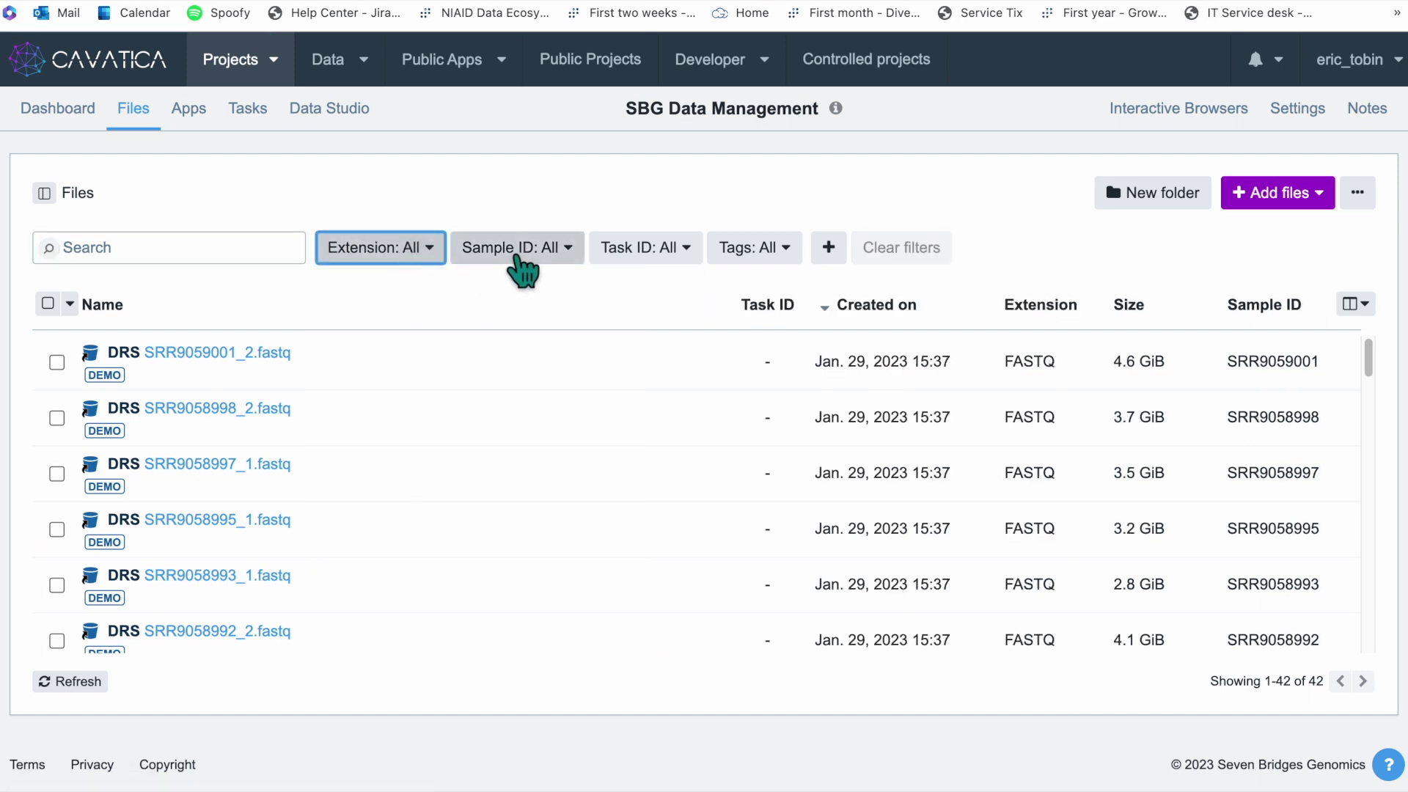
Look through the sample values offered by the Sample ID filter.
{"action": "left_click", "coordinate": [513, 253]}
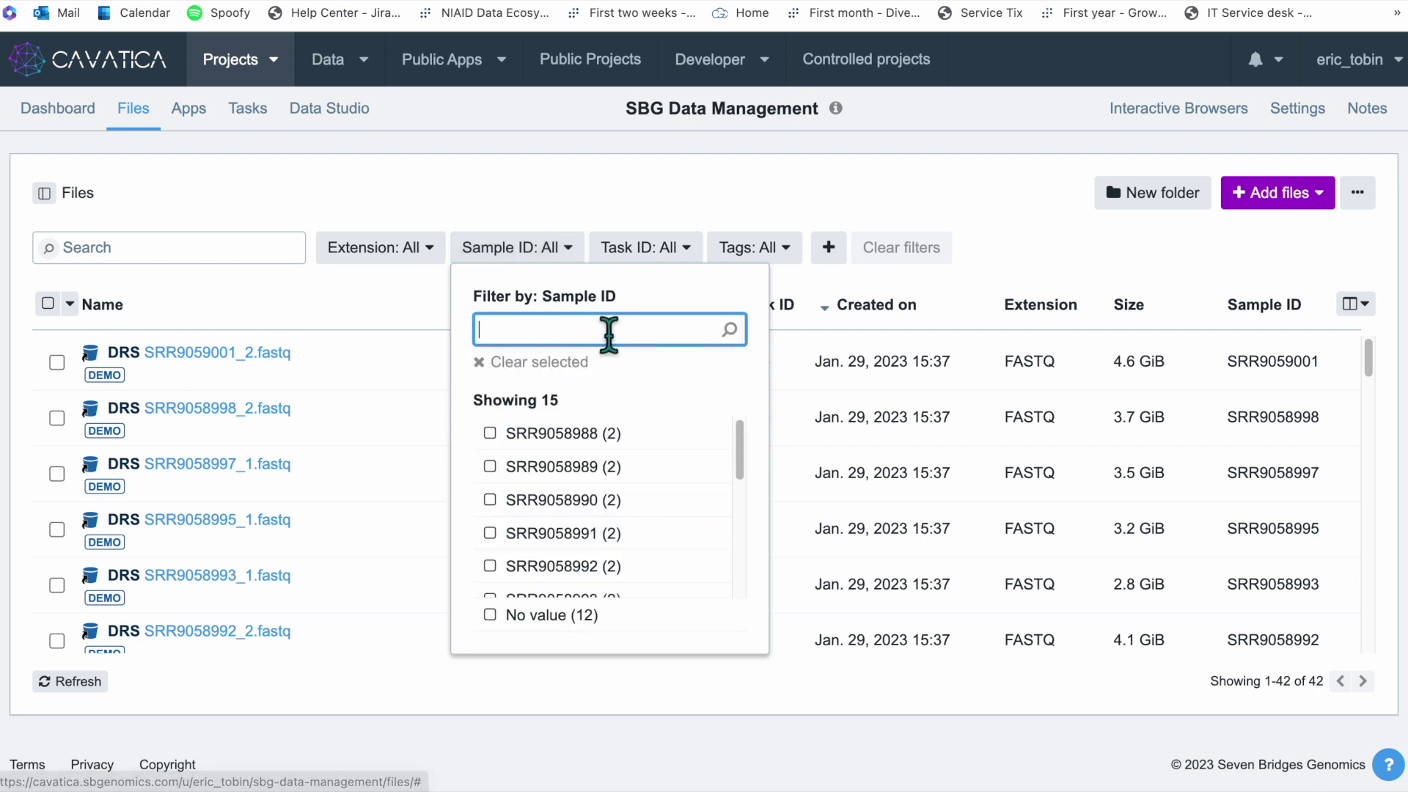
{"action": "left_click_drag", "start_coordinate": [744, 462], "coordinate": [737, 422]}
{"action": "left_click", "coordinate": [559, 250]}
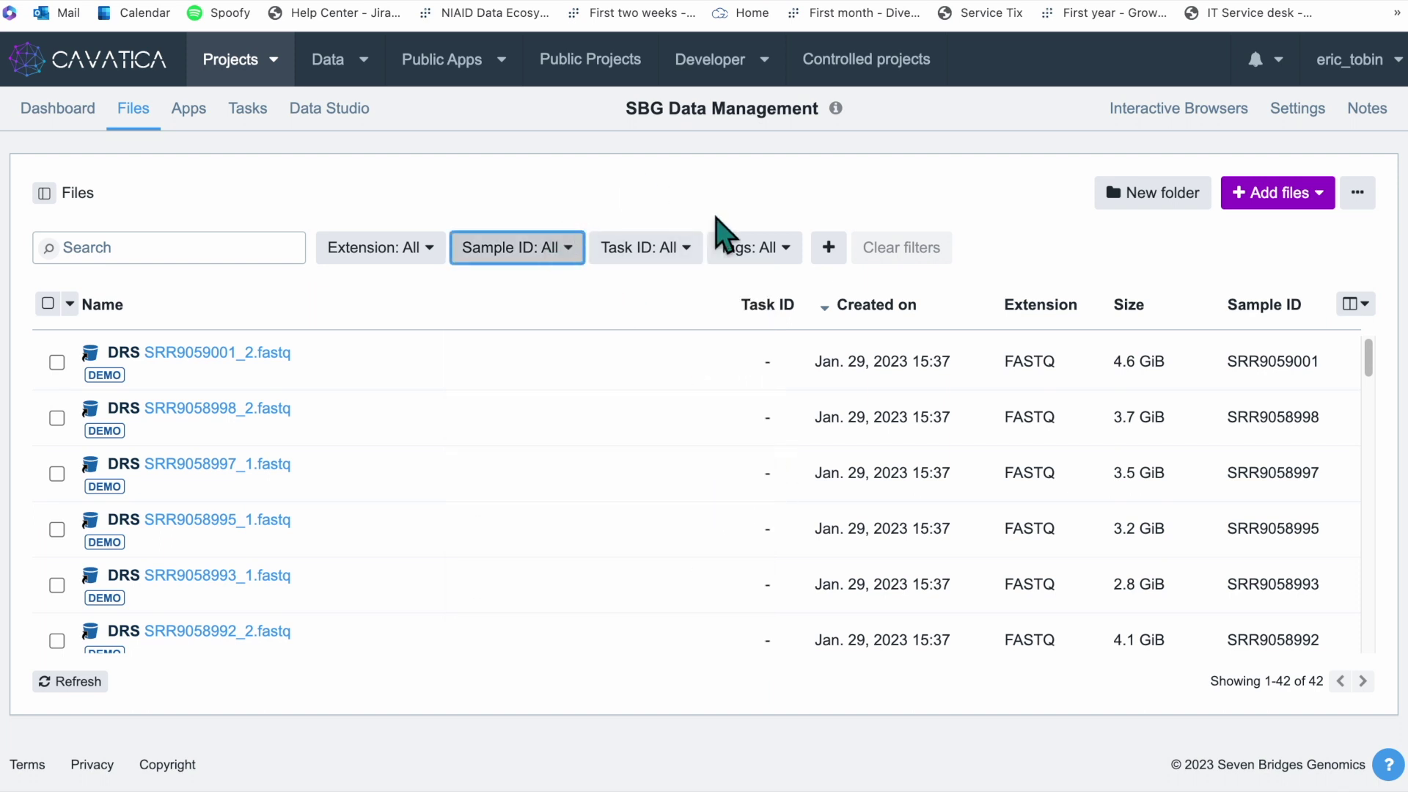
Browse the list of additional metadata fields that can be added as file filters.
{"action": "left_click", "coordinate": [830, 249]}
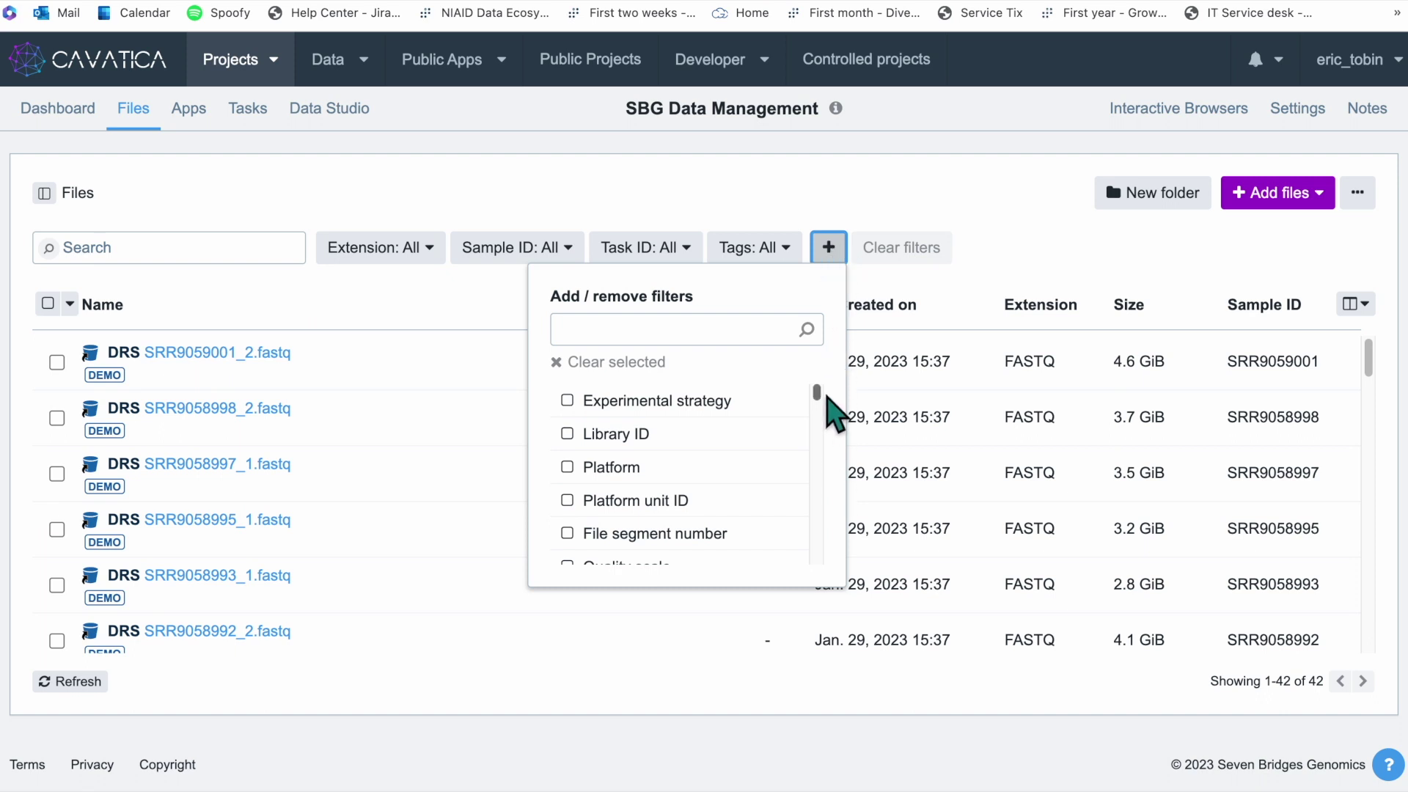
{"action": "scroll", "coordinate": [729, 484], "scroll_direction": "down", "scroll_amount": 5}
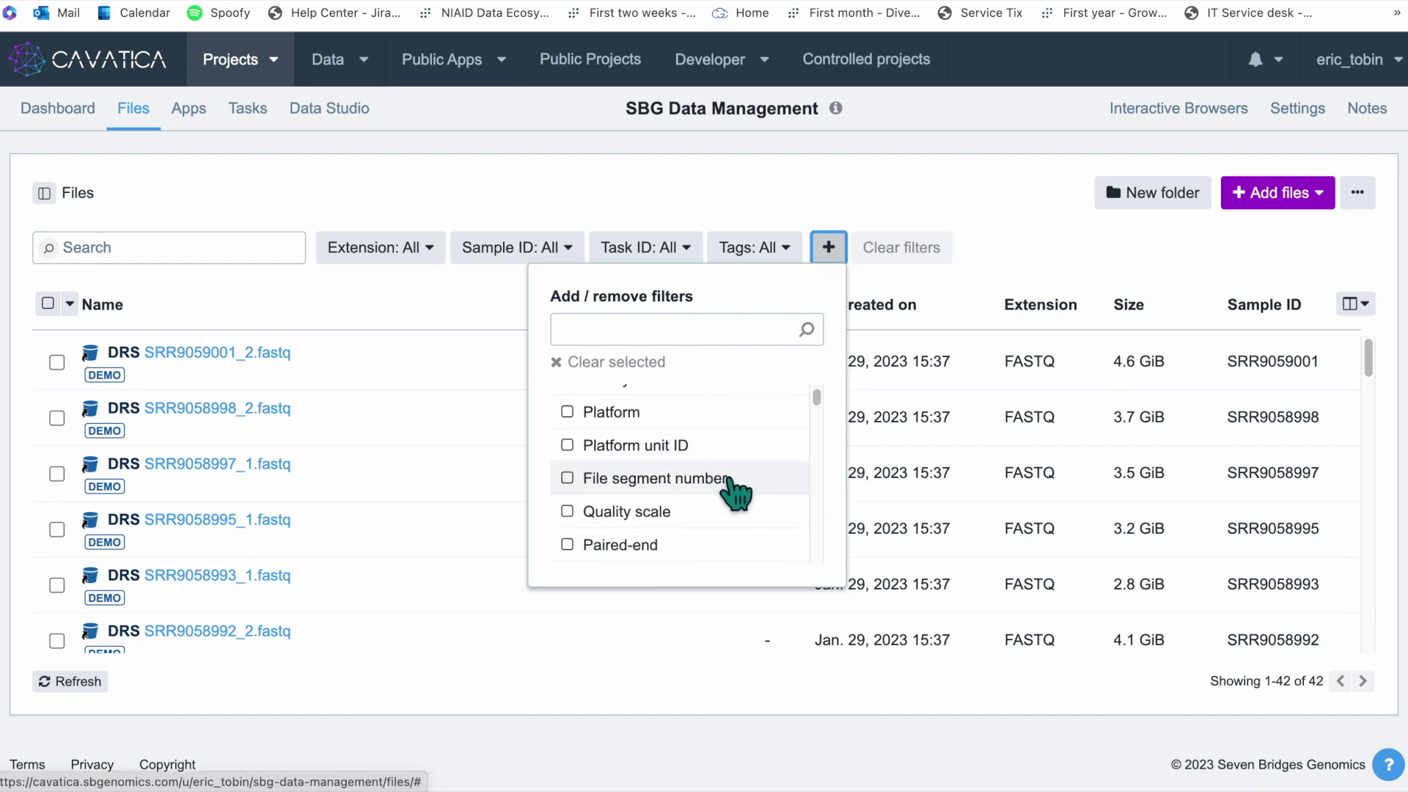
{"action": "scroll", "coordinate": [736, 493], "scroll_direction": "down", "scroll_amount": 1}
{"action": "scroll", "coordinate": [735, 489], "scroll_direction": "down", "scroll_amount": 5}
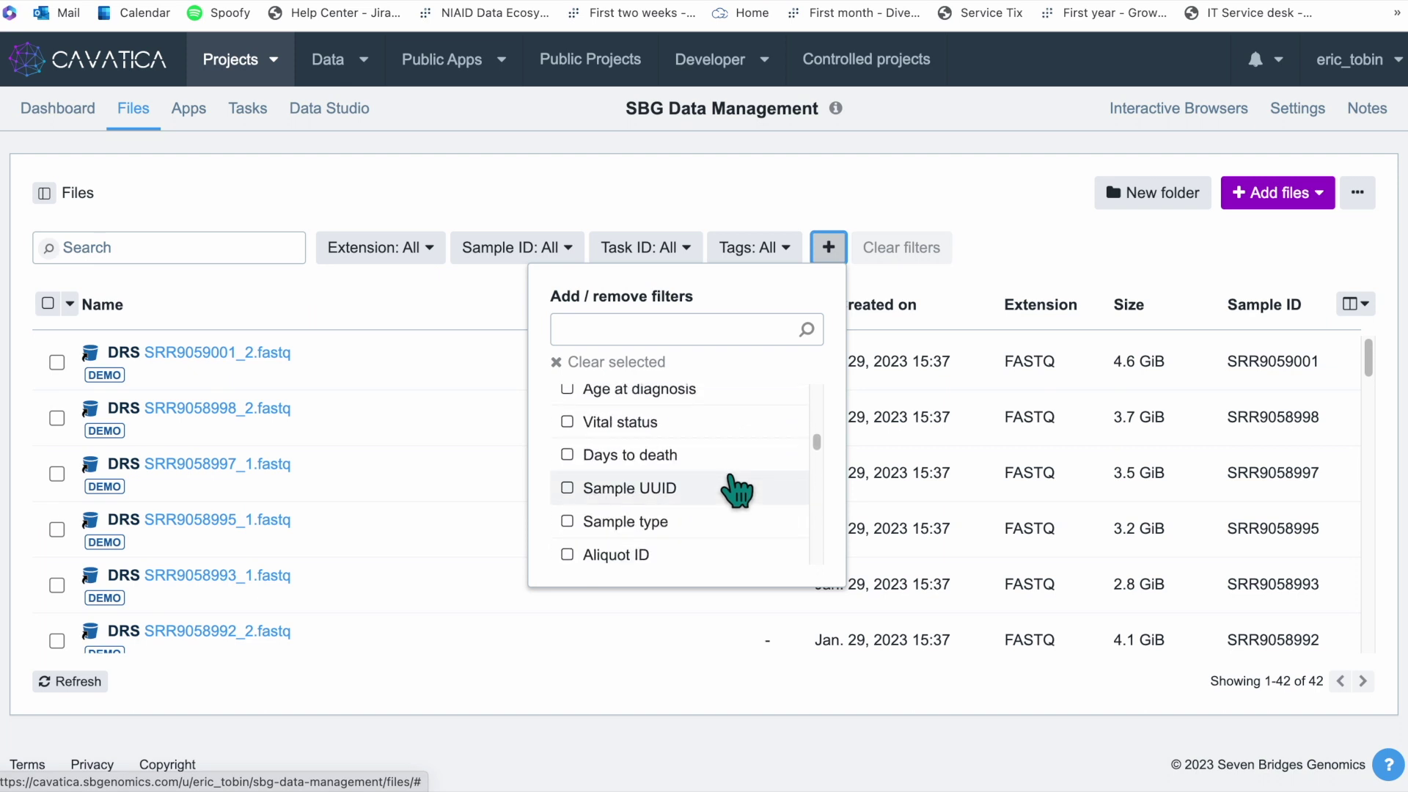
{"action": "scroll", "coordinate": [737, 490], "scroll_direction": "down", "scroll_amount": 6}
{"action": "scroll", "coordinate": [737, 490], "scroll_direction": "down", "scroll_amount": 8}
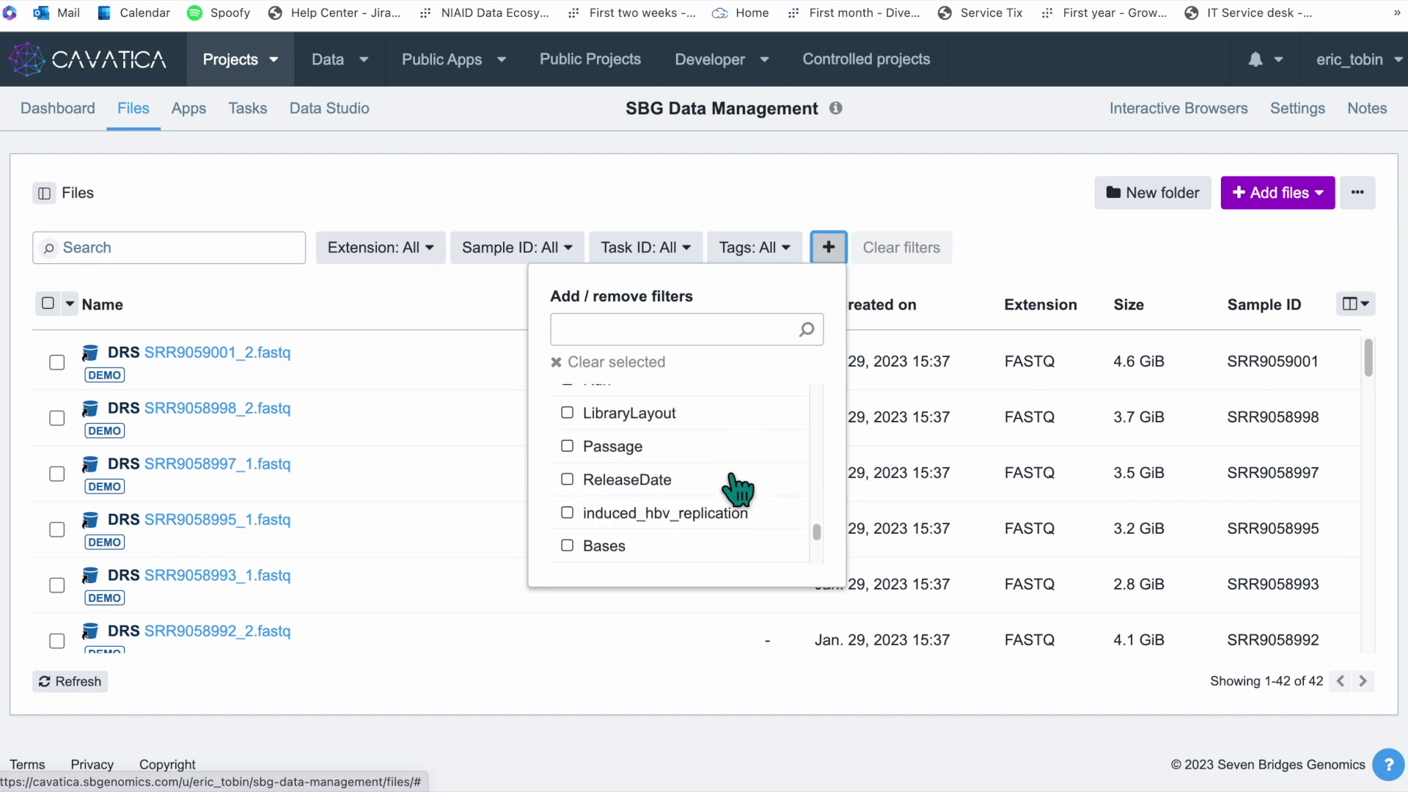
{"action": "left_click", "coordinate": [832, 250]}
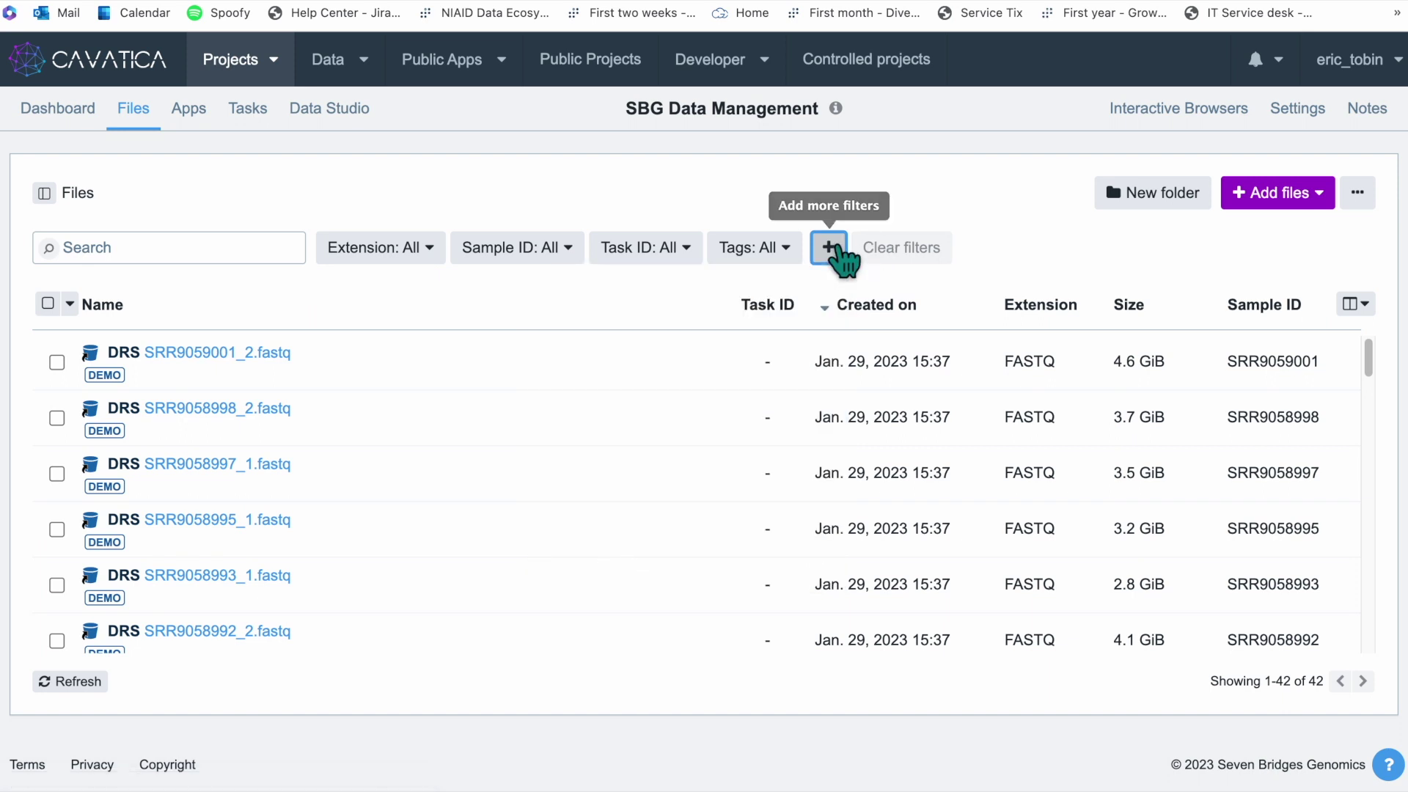
Filter the files by the GATK_RESOURCE_BUNDLE tag, switch to the DEMO tag, and deselect it.
{"action": "left_click", "coordinate": [751, 256]}
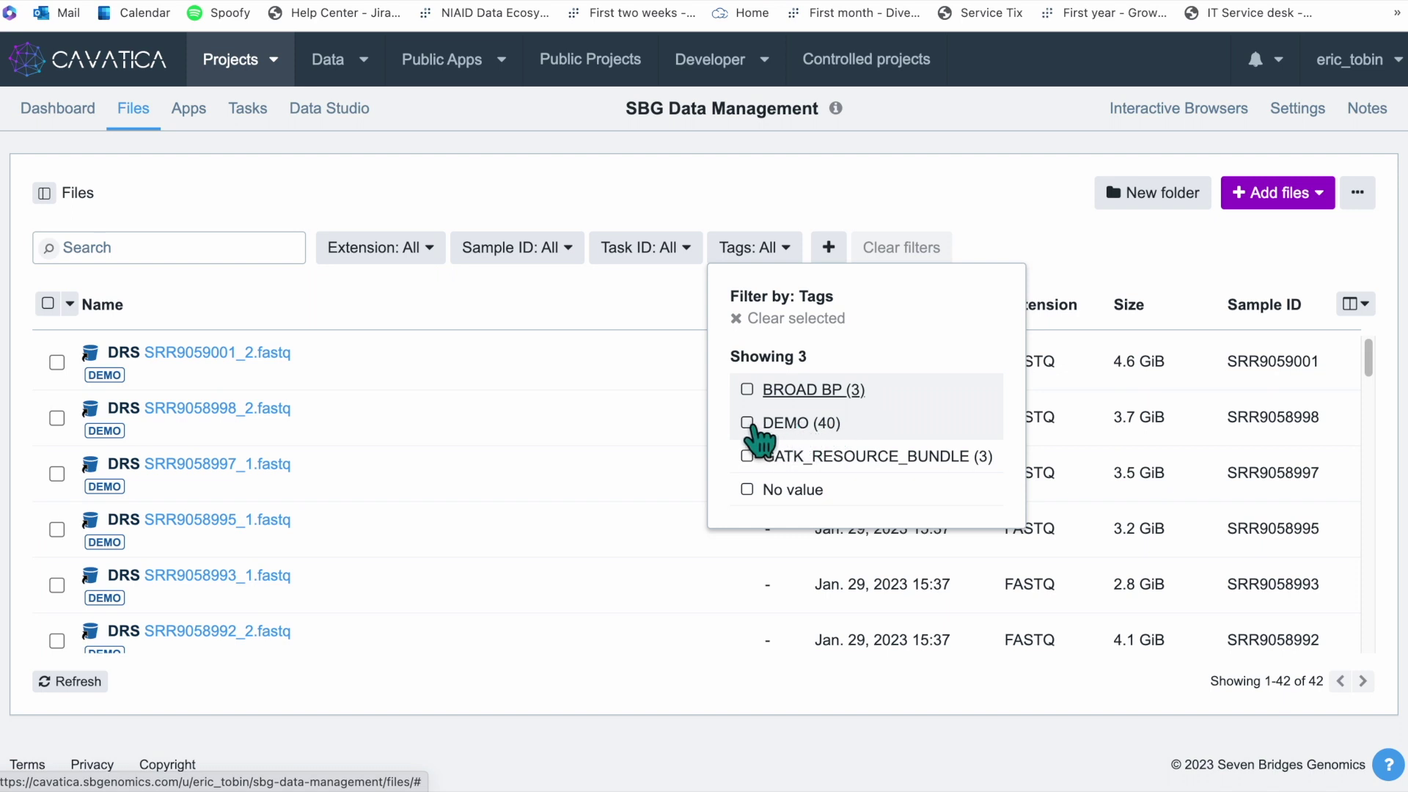
{"action": "left_click", "coordinate": [747, 457]}
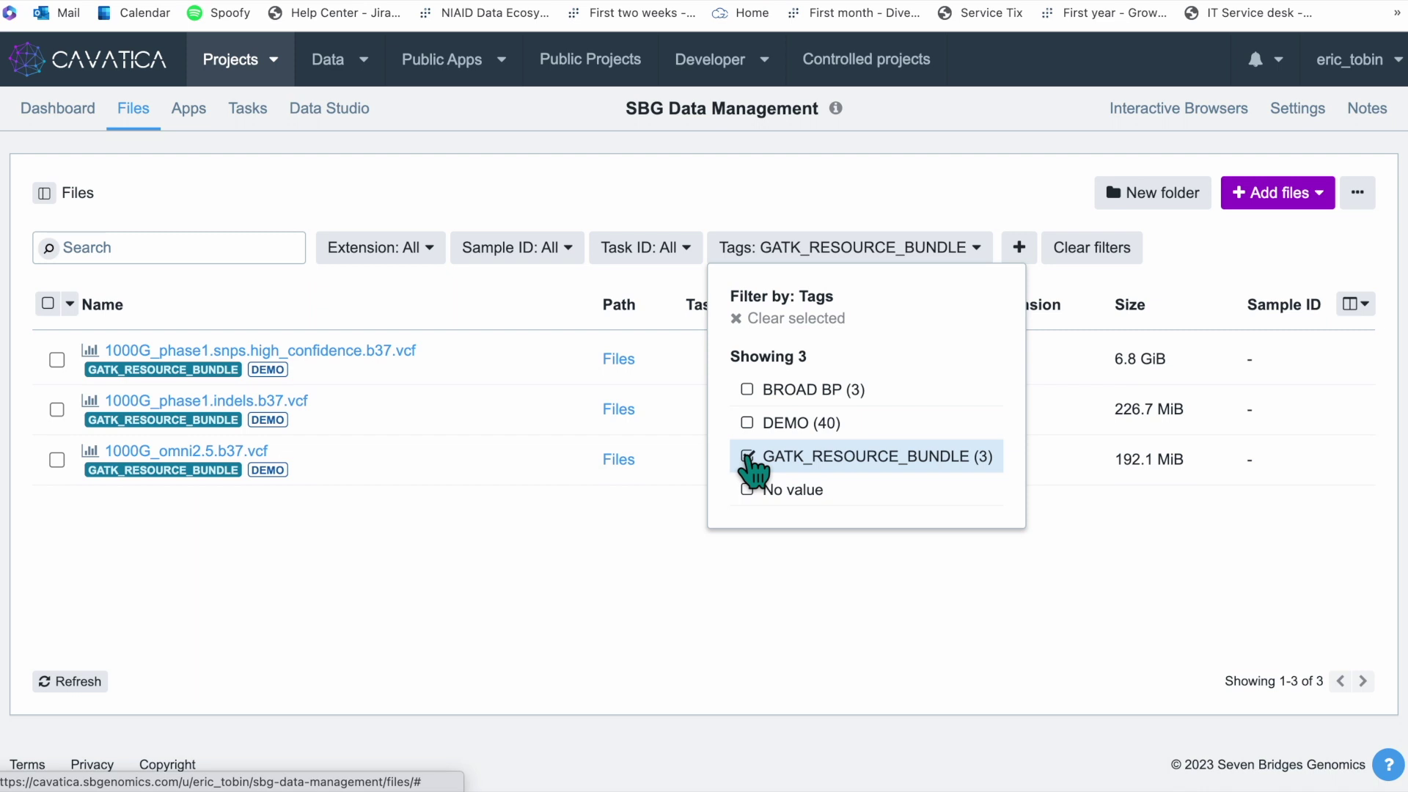
{"action": "left_click", "coordinate": [747, 457]}
{"action": "left_click", "coordinate": [747, 424]}
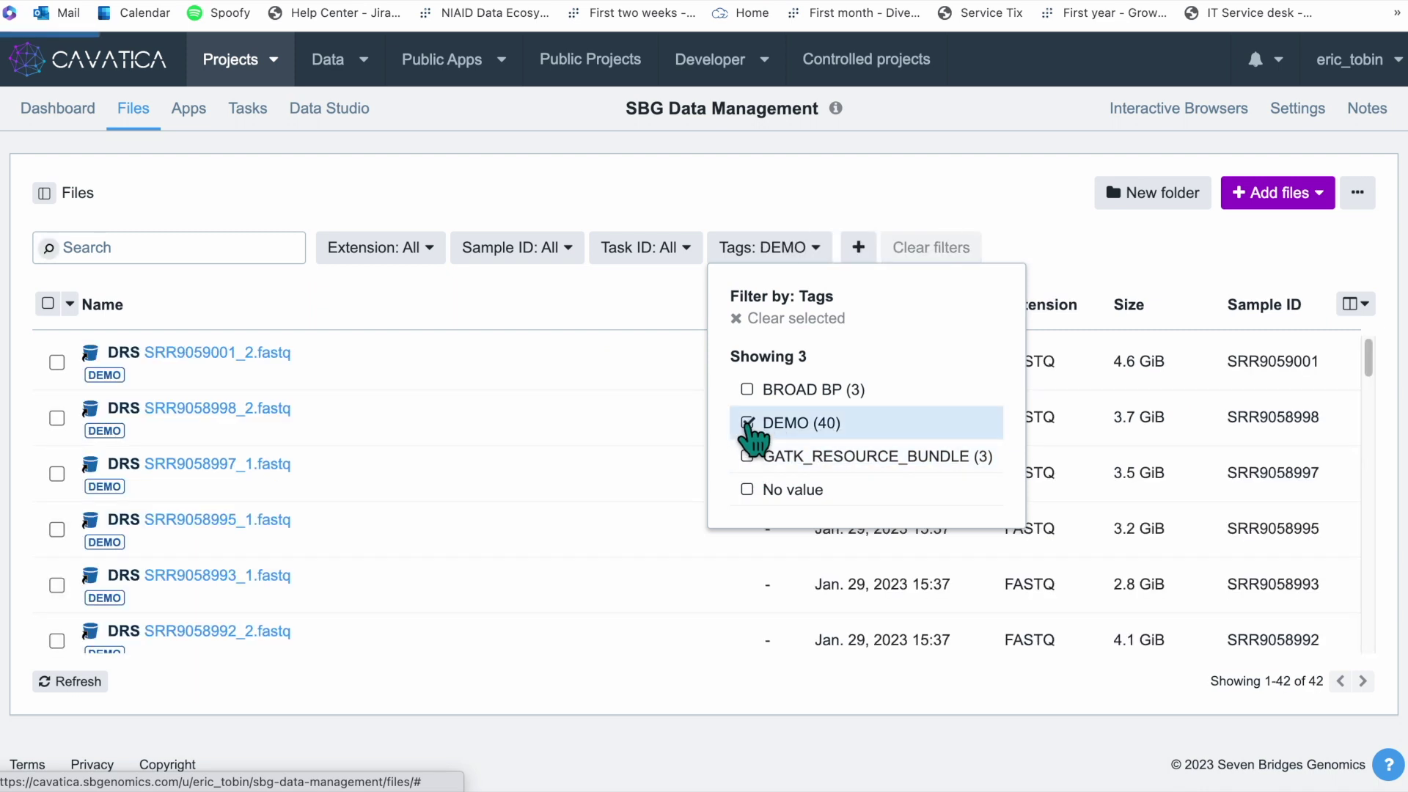
{"action": "left_click", "coordinate": [747, 424]}
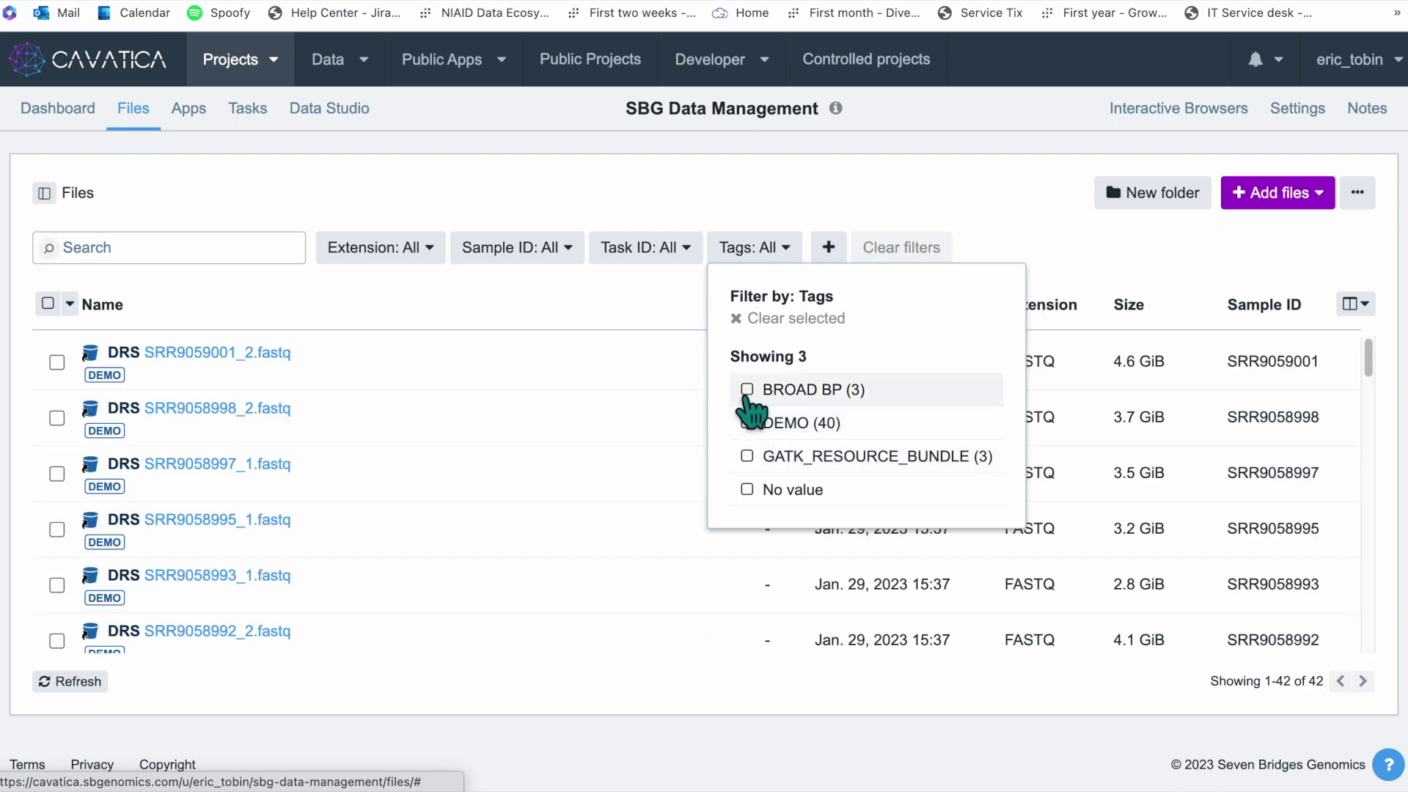
Filter the files by the BROAD BP and GATK_RESOURCE_BUNDLE tags together, and clear both tags.
{"action": "left_click", "coordinate": [747, 390]}
{"action": "left_click", "coordinate": [748, 390]}
{"action": "left_click", "coordinate": [747, 390]}
{"action": "left_click", "coordinate": [747, 456]}
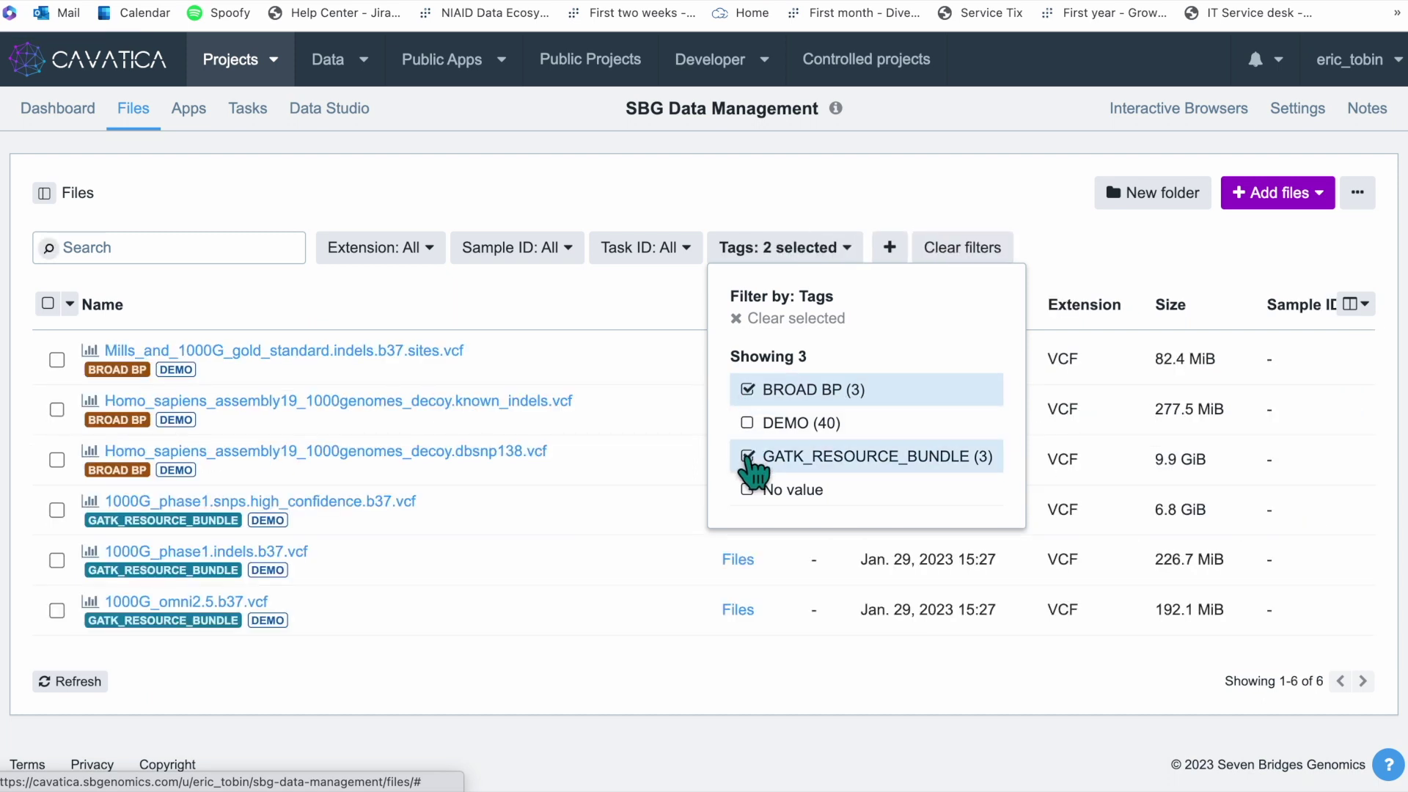
{"action": "left_click", "coordinate": [747, 457]}
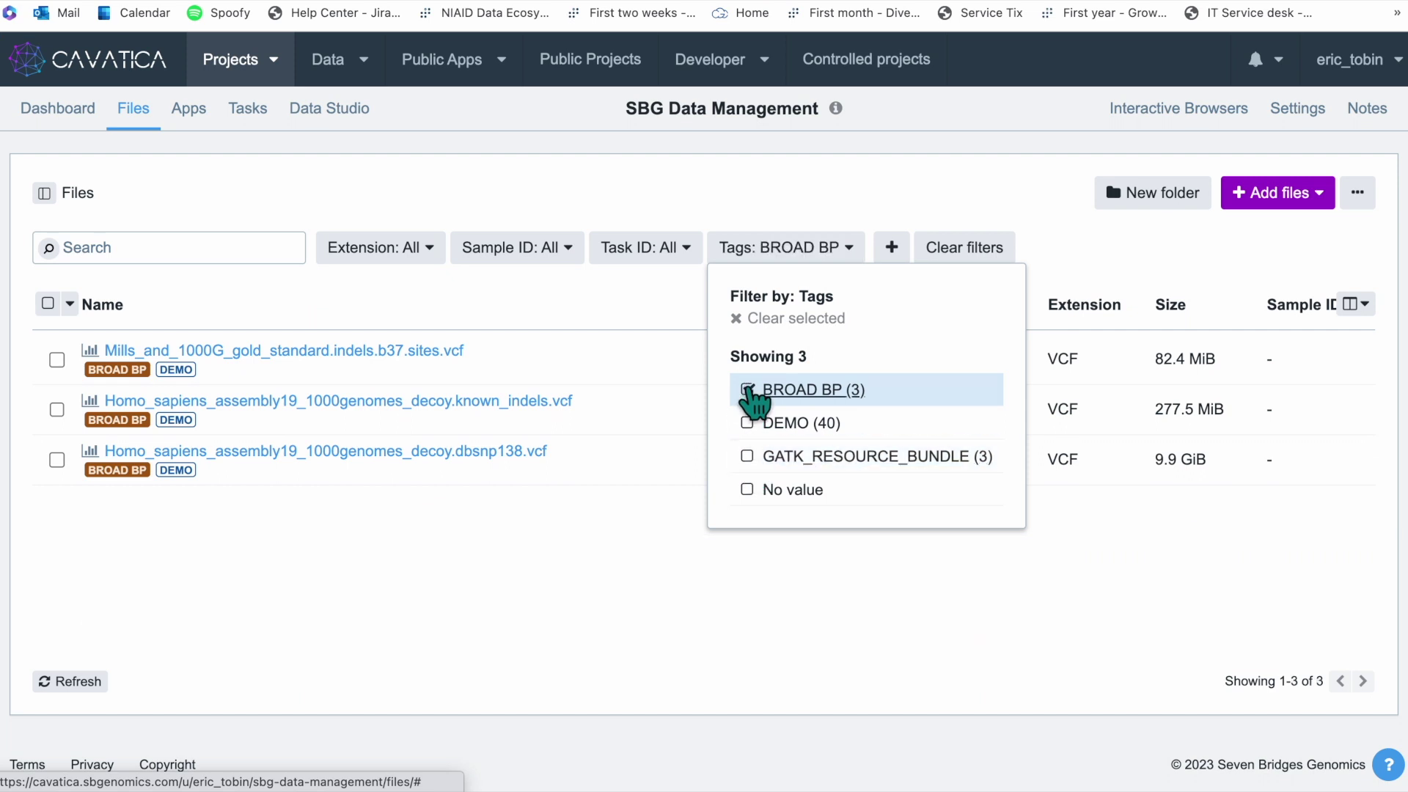
{"action": "left_click", "coordinate": [747, 390]}
{"action": "left_click", "coordinate": [766, 250]}
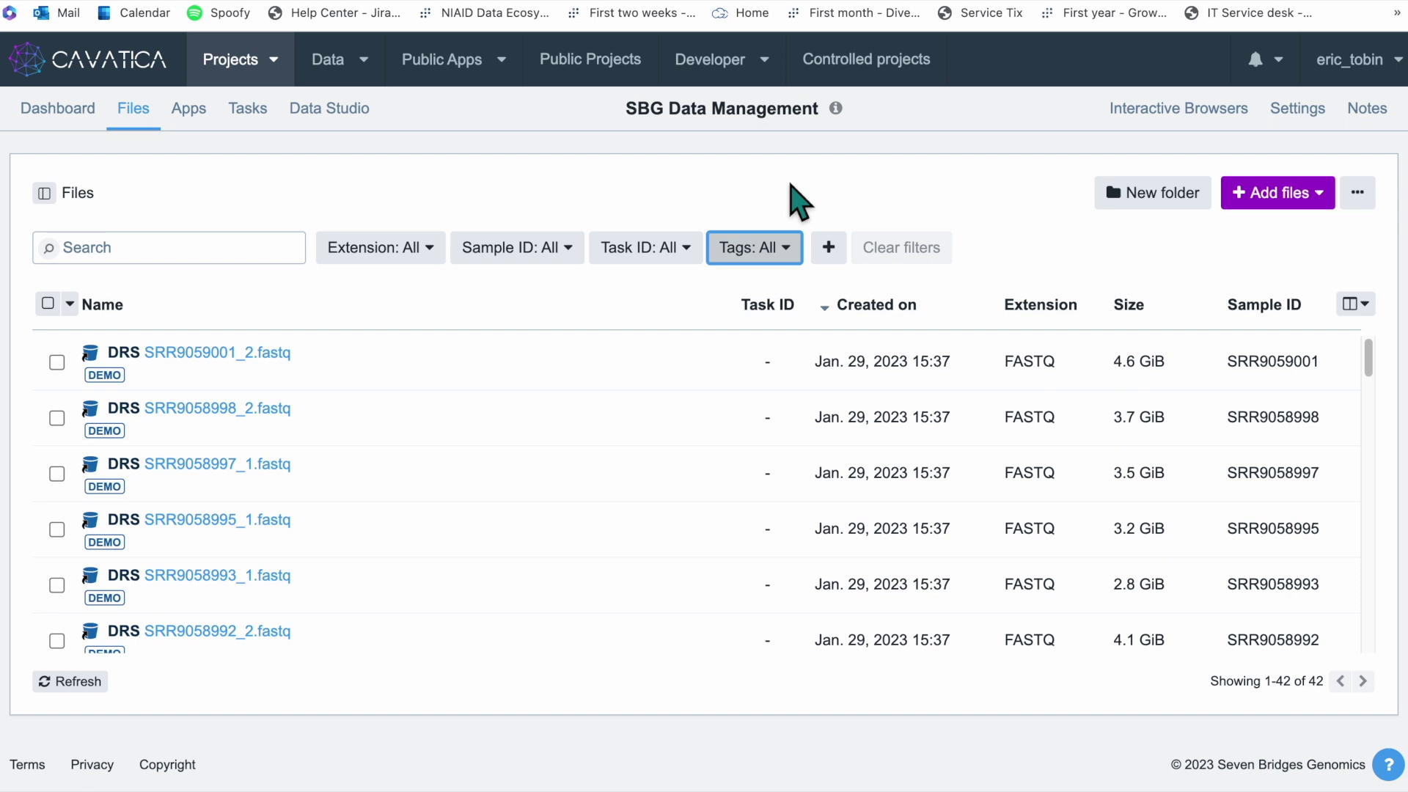
Add a ReleaseDate filter set to No value, and remove that filter from the file list.
{"action": "left_click", "coordinate": [828, 248]}
{"action": "scroll", "coordinate": [696, 476], "scroll_direction": "down", "scroll_amount": 10}
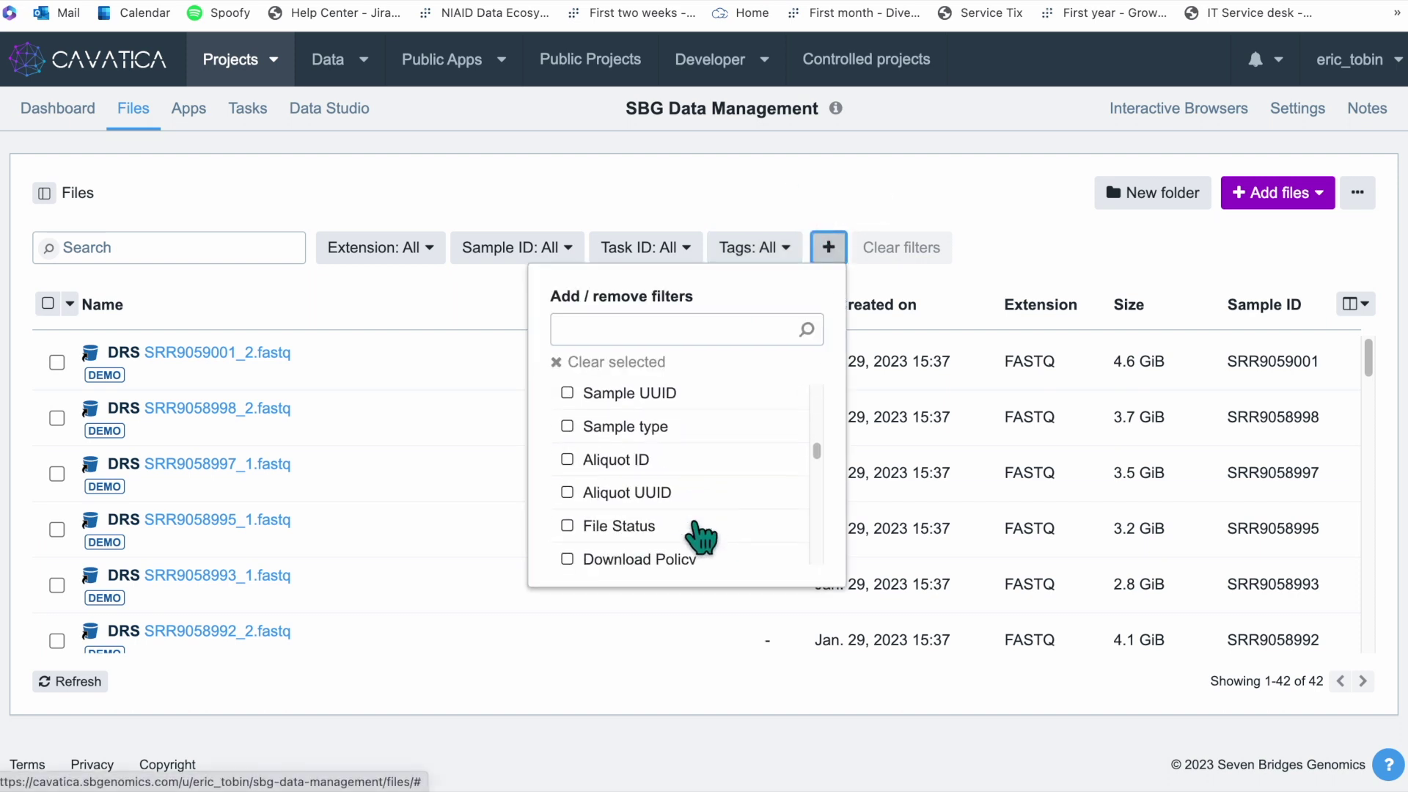
{"action": "left_click", "coordinate": [569, 399]}
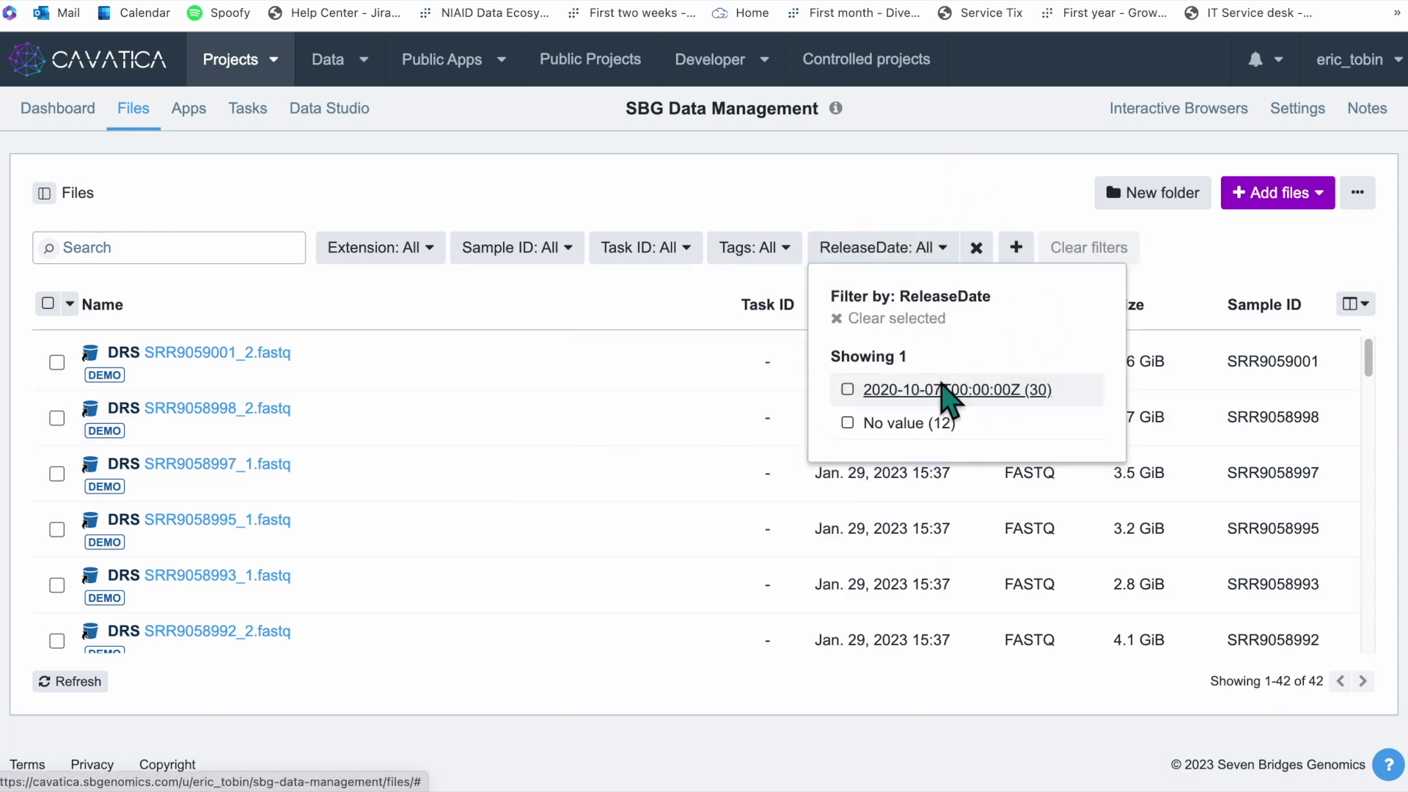
{"action": "left_click", "coordinate": [849, 425]}
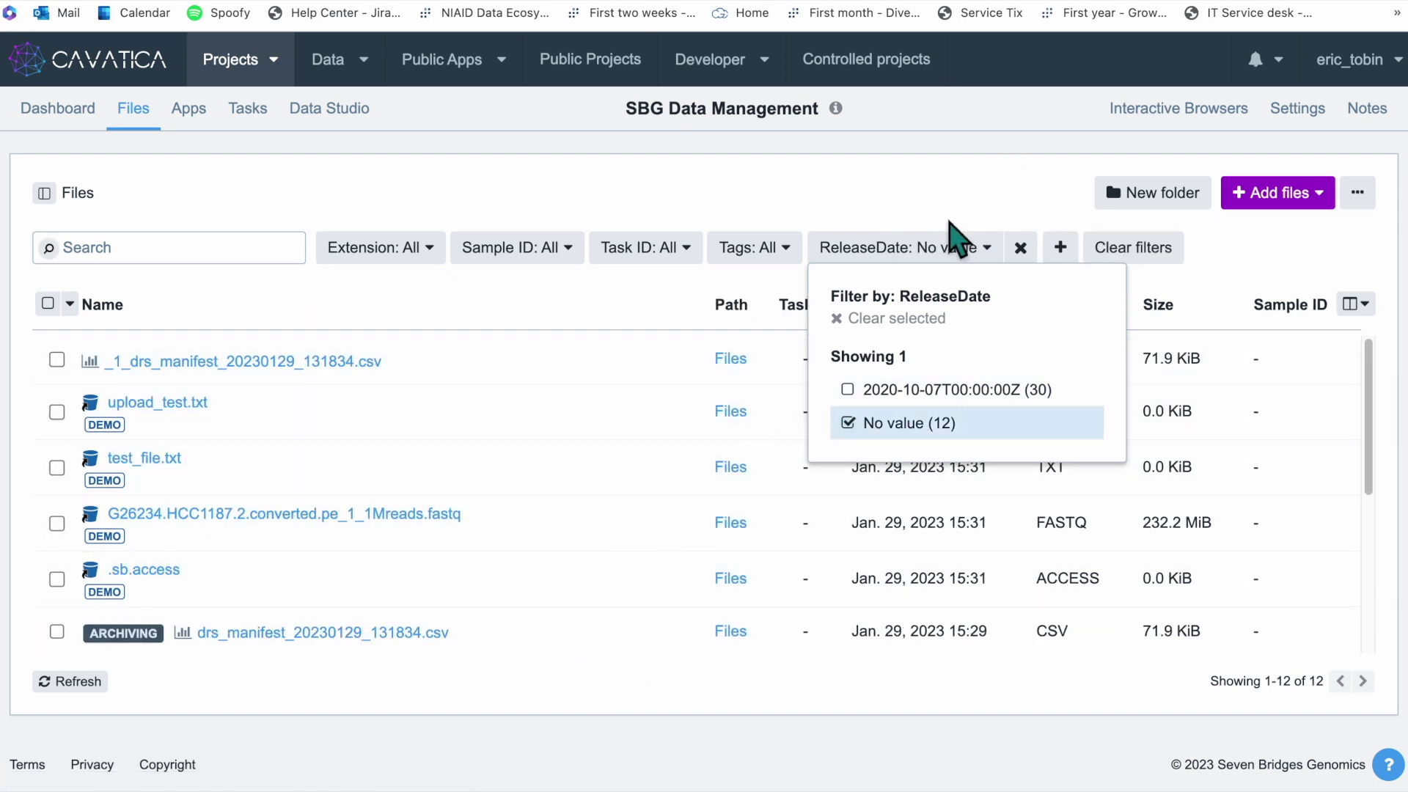
{"action": "left_click", "coordinate": [848, 423]}
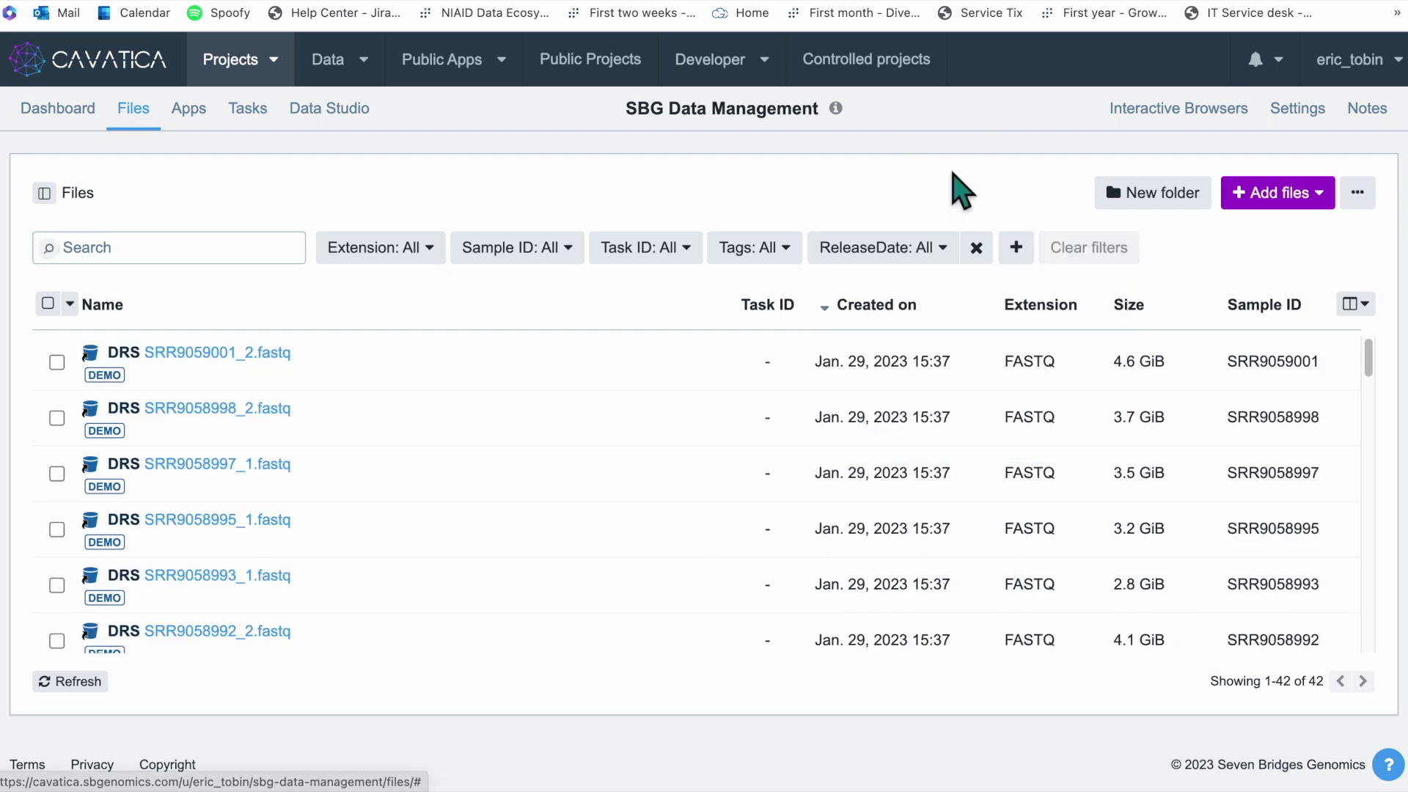
{"action": "left_click", "coordinate": [976, 249]}
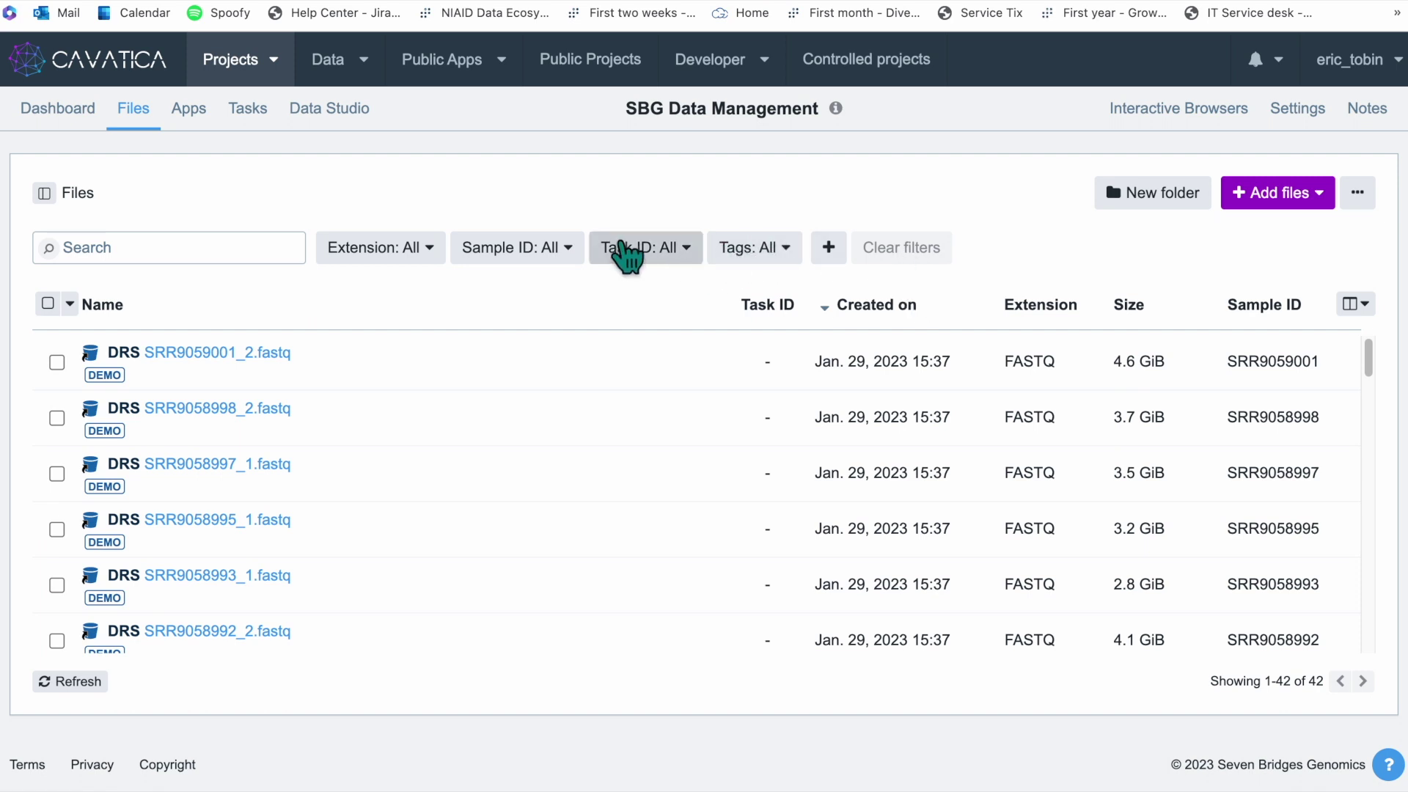
Filter the files by Sample ID SRR9058990 and Task ID No value, and clear all filters.
{"action": "left_click", "coordinate": [504, 249]}
{"action": "left_click", "coordinate": [506, 500]}
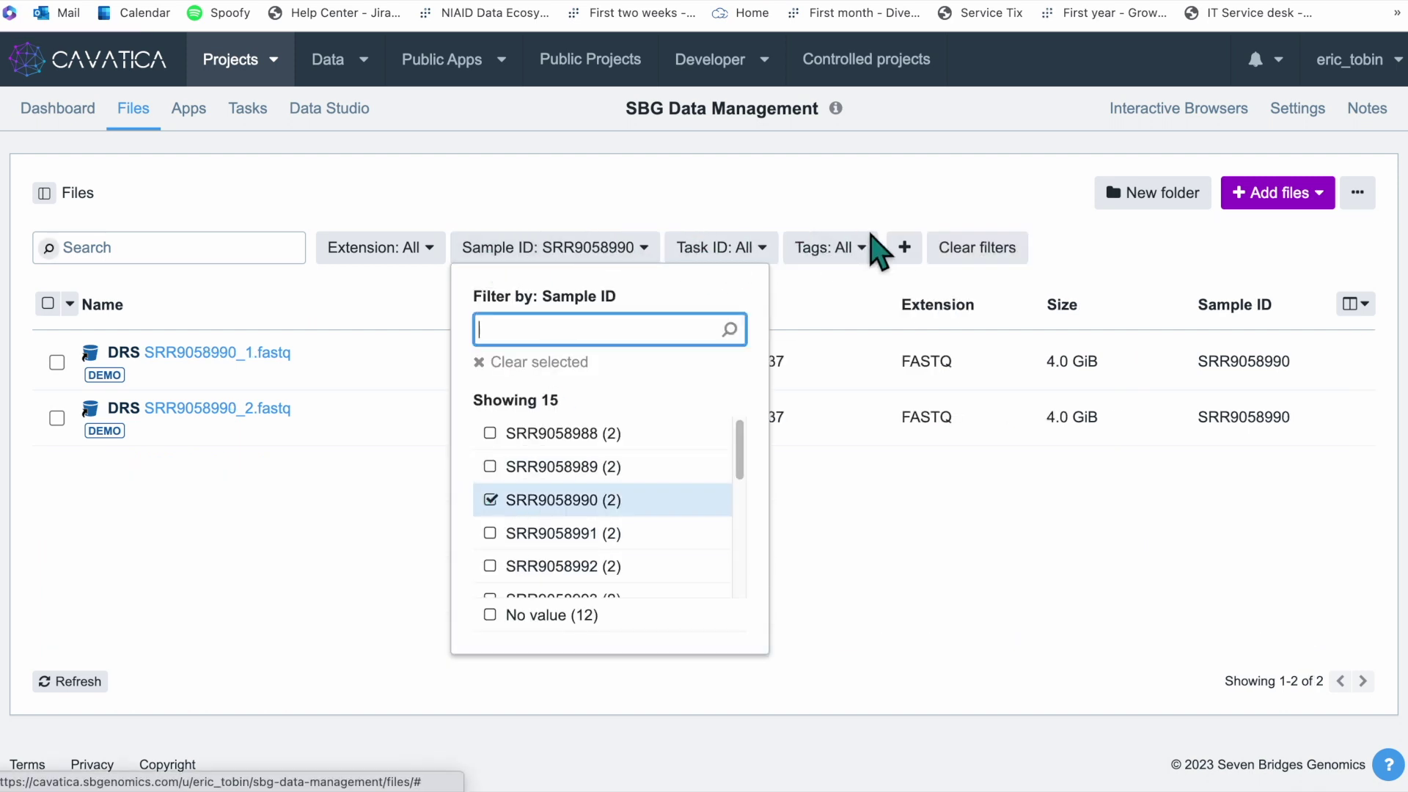
{"action": "left_click", "coordinate": [716, 249]}
{"action": "left_click", "coordinate": [716, 361]}
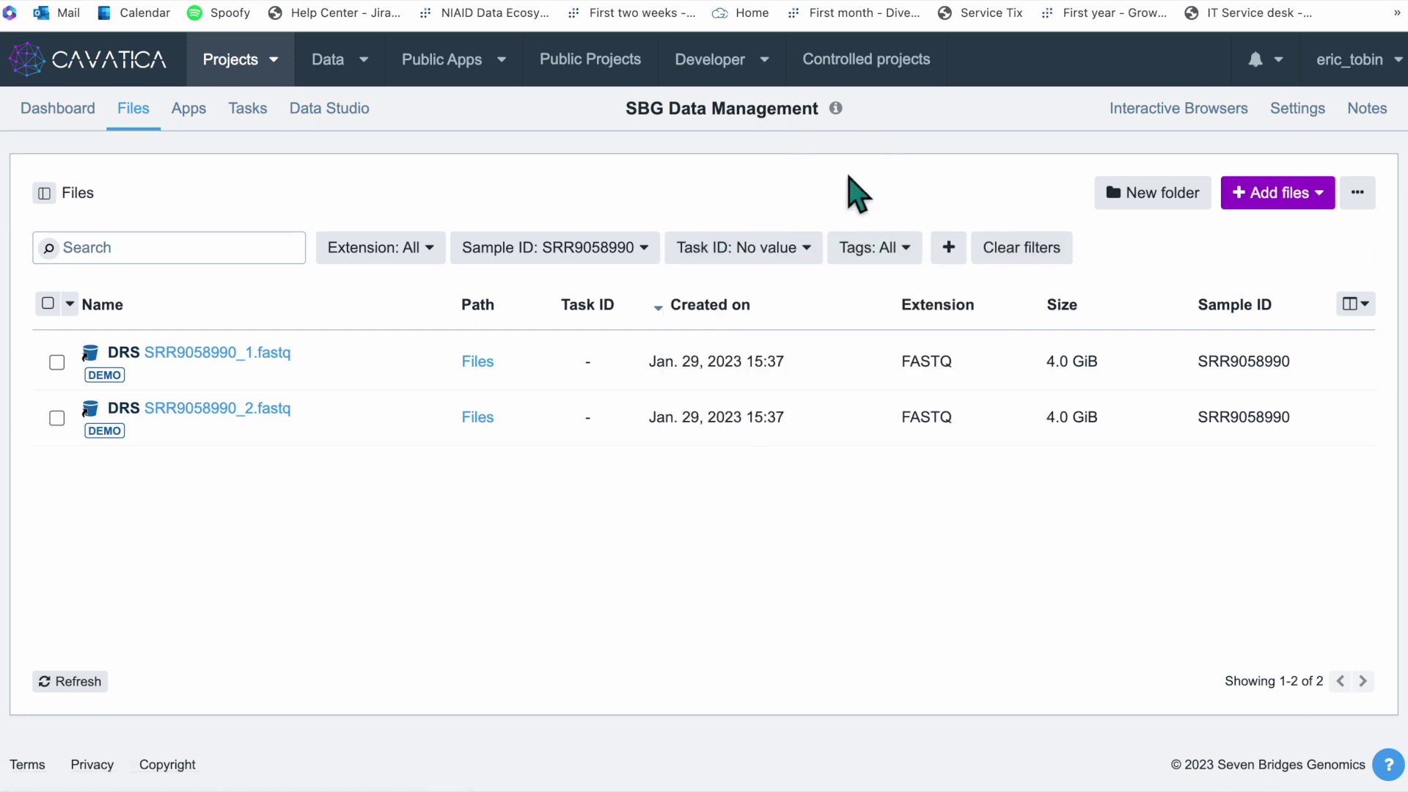
{"action": "left_click", "coordinate": [1014, 256]}
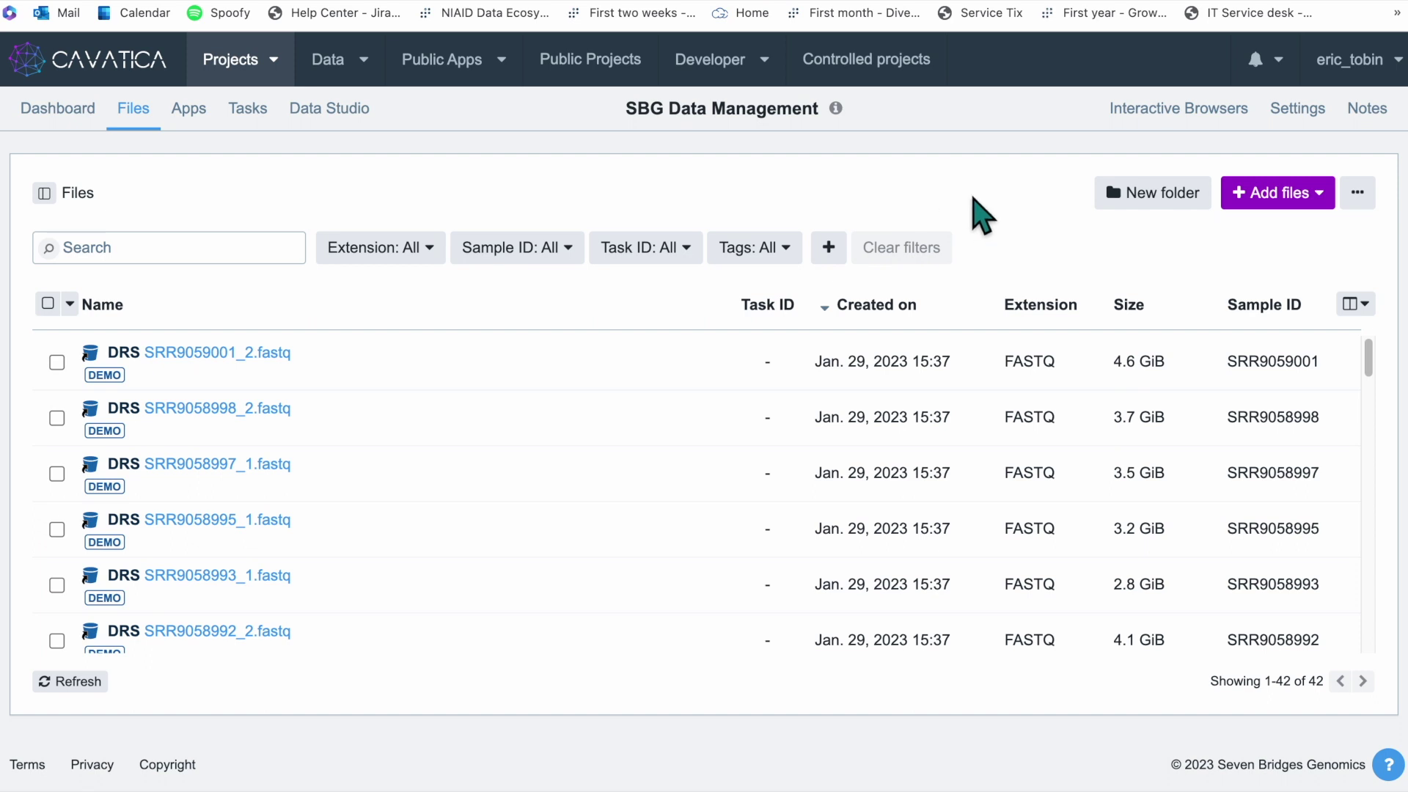
Search the project files for SRR and select all matching files.
{"action": "left_click", "coordinate": [210, 249]}
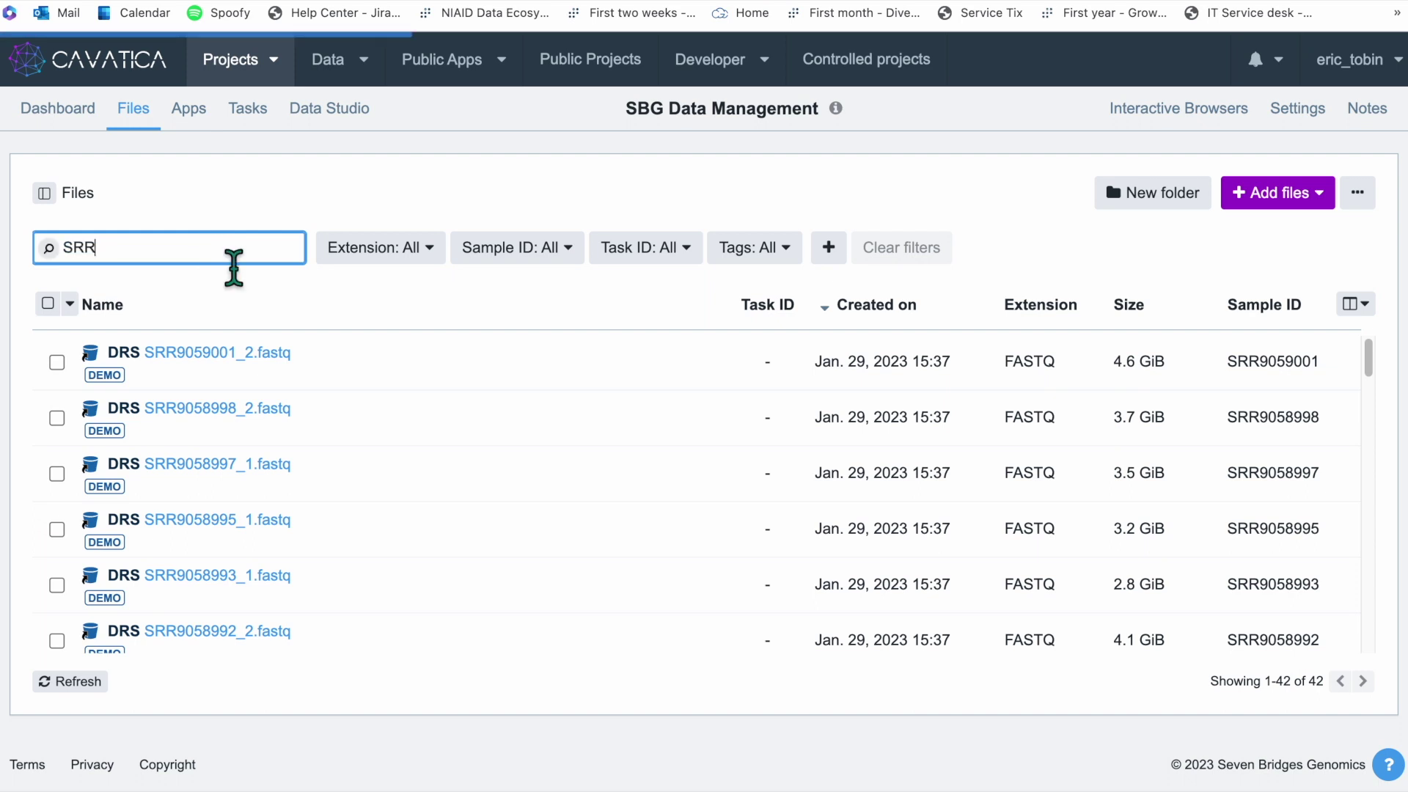
{"action": "left_click", "coordinate": [49, 303]}
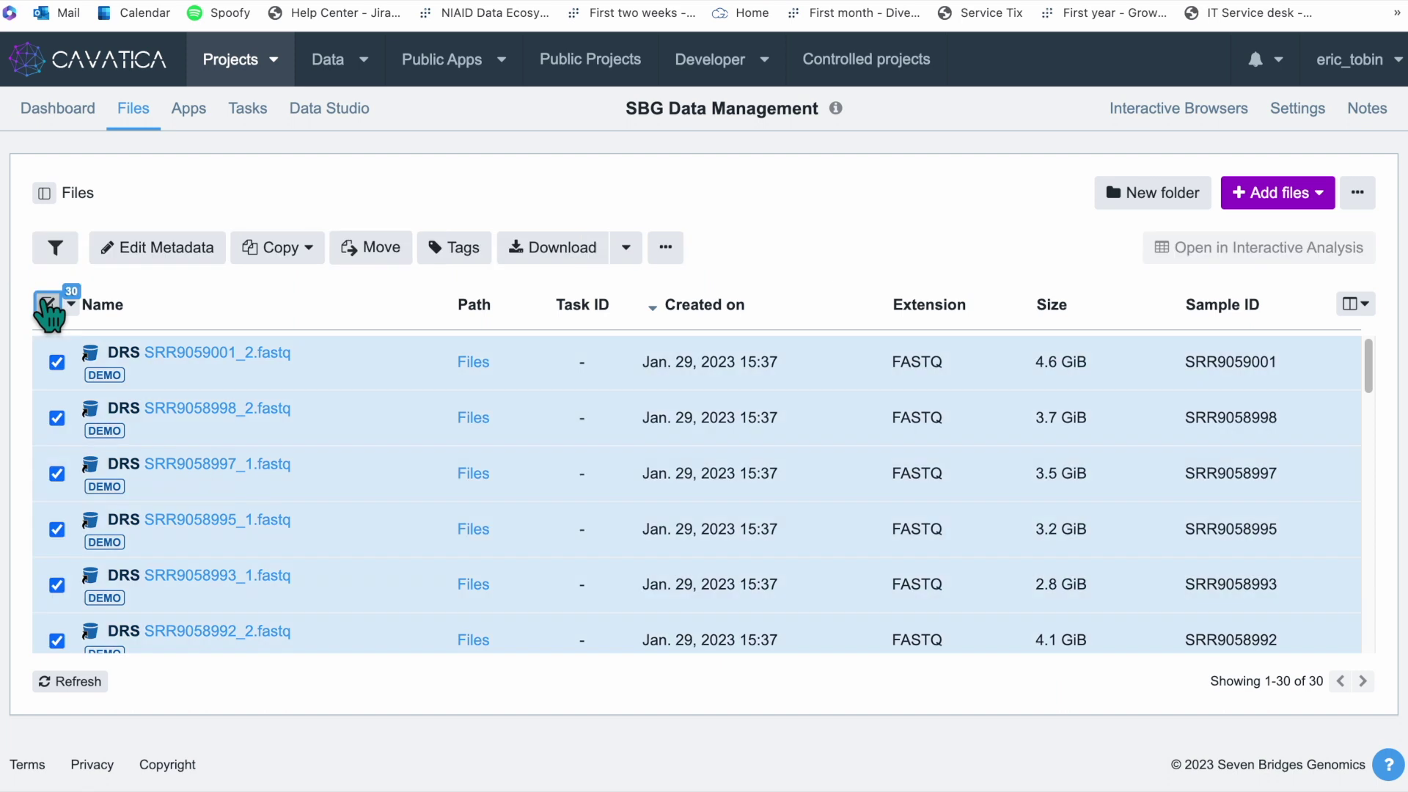
Review the metadata fields of the selected files in the metadata editor, close it and deselect the files.
{"action": "left_click", "coordinate": [192, 258]}
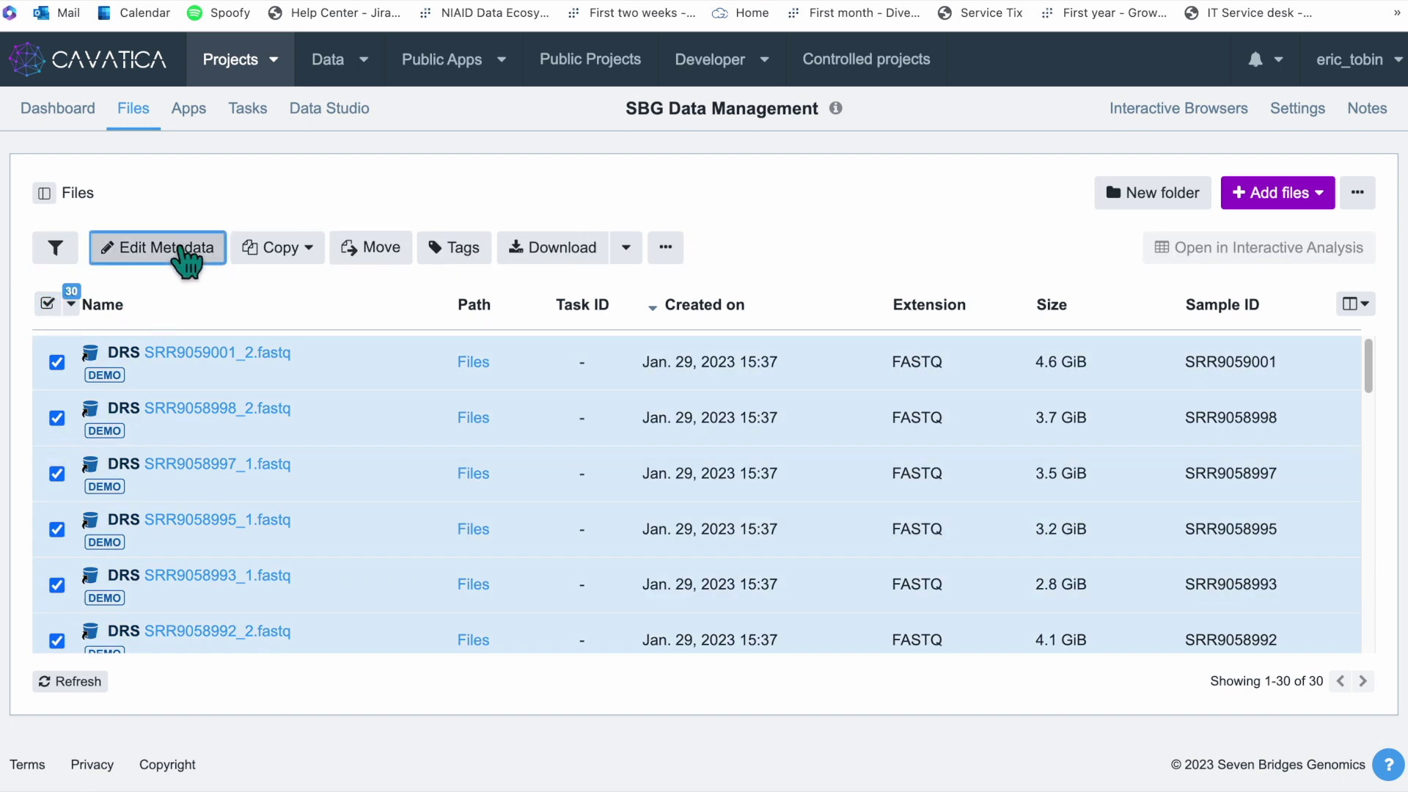
{"action": "left_click_drag", "start_coordinate": [1396, 314], "coordinate": [1385, 632]}
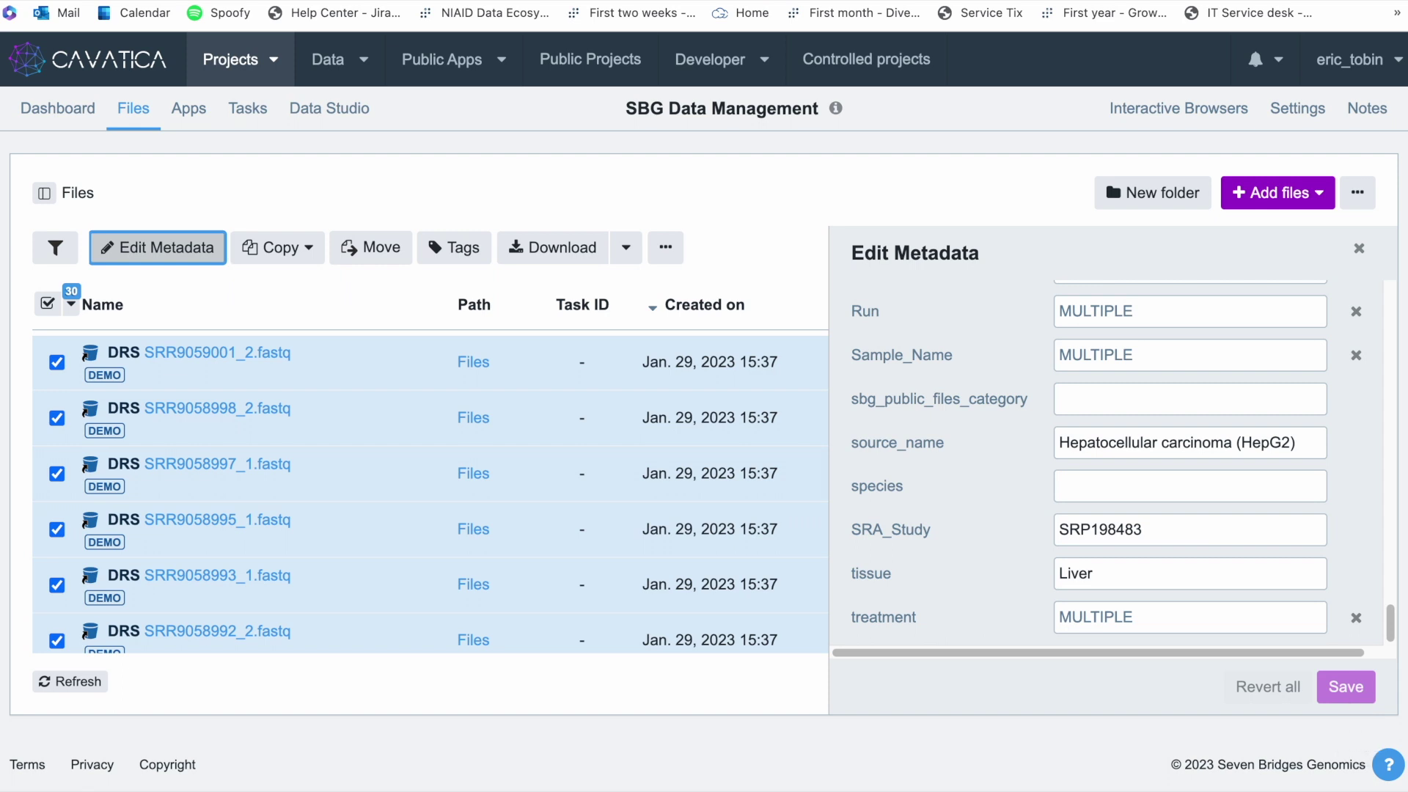
{"action": "left_click", "coordinate": [1359, 248]}
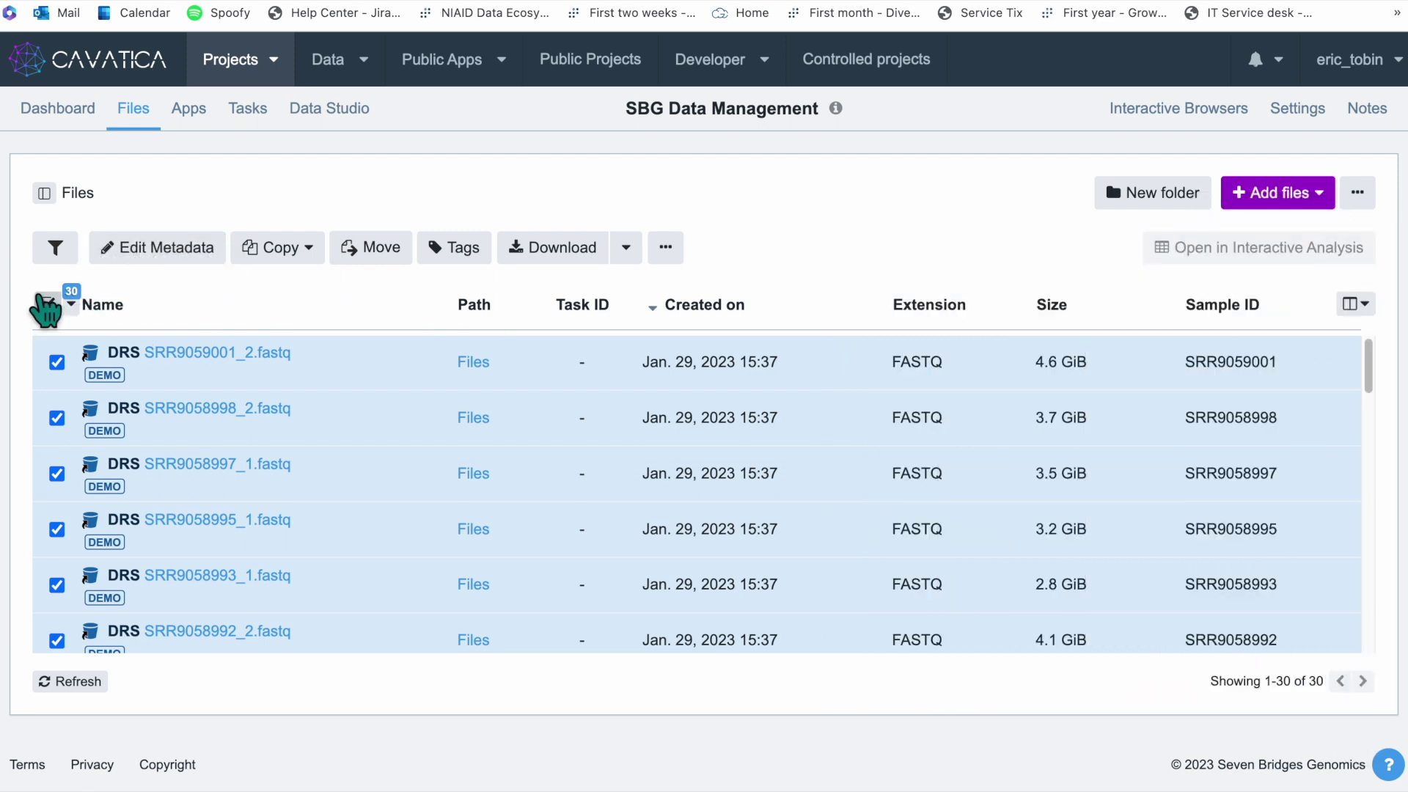
{"action": "left_click", "coordinate": [47, 303]}
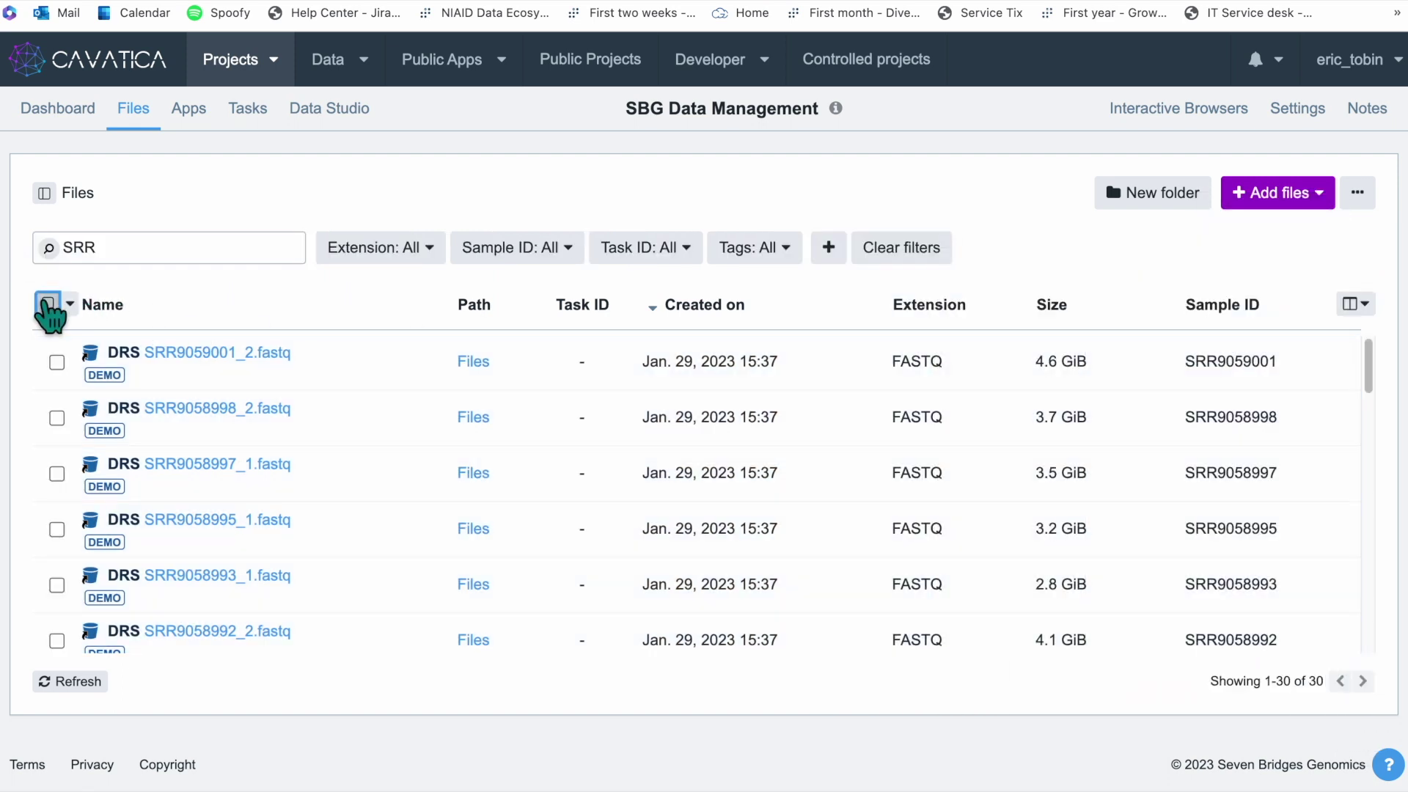
Open SRR9059001_2.fastq and examine its metadata down to the Additional section.
{"action": "left_click", "coordinate": [224, 352]}
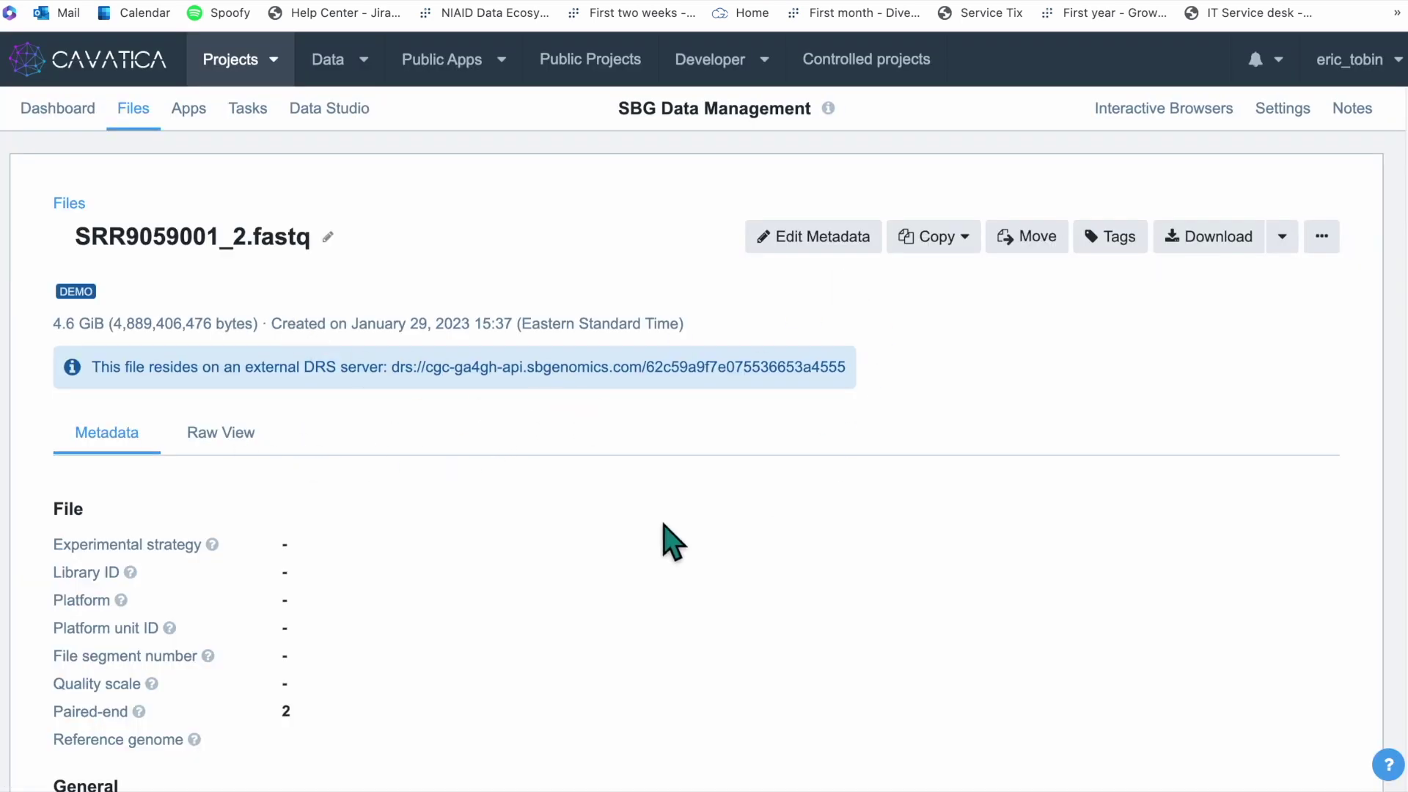
{"action": "scroll", "coordinate": [470, 557], "scroll_direction": "down", "scroll_amount": 1}
{"action": "scroll", "coordinate": [613, 591], "scroll_direction": "down", "scroll_amount": 5}
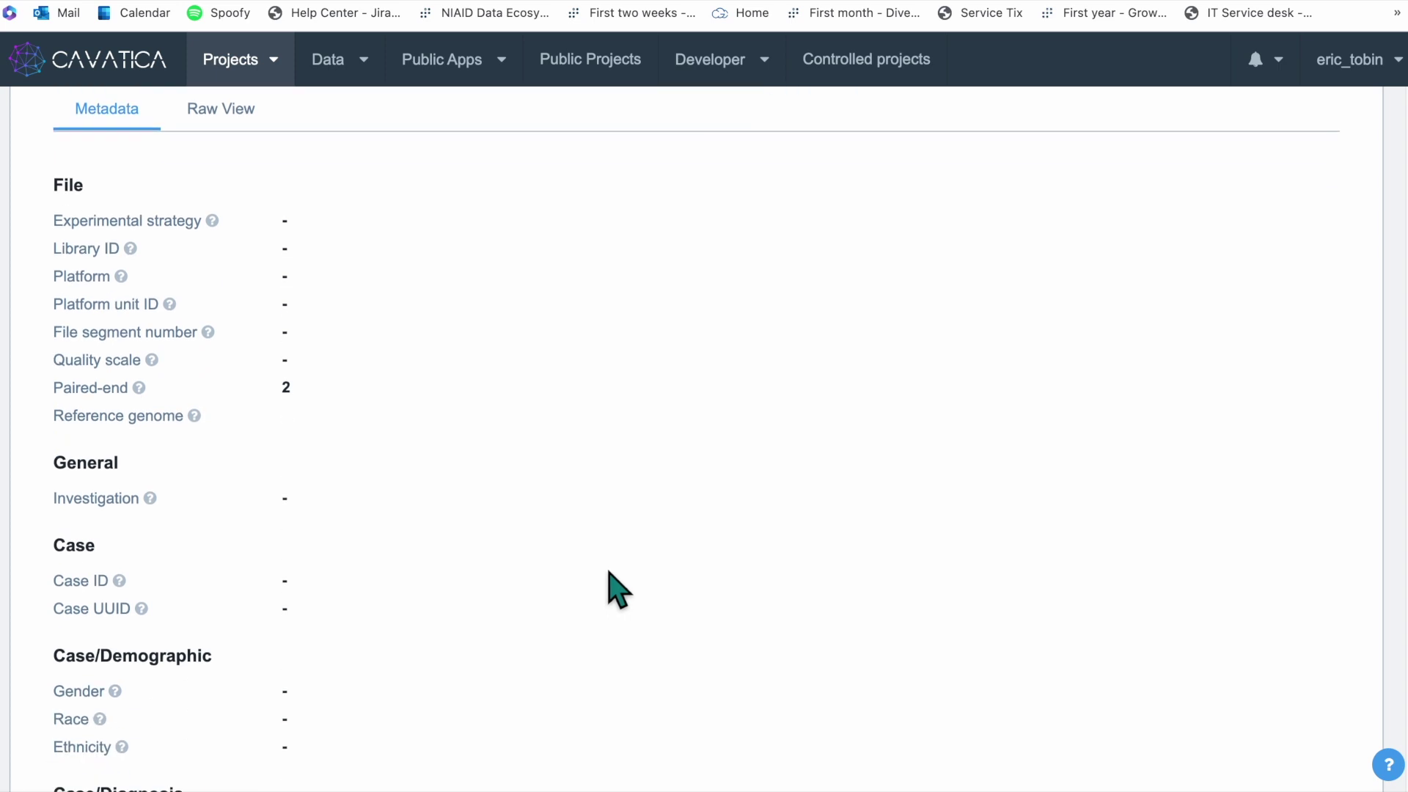
{"action": "scroll", "coordinate": [618, 590], "scroll_direction": "down", "scroll_amount": 1}
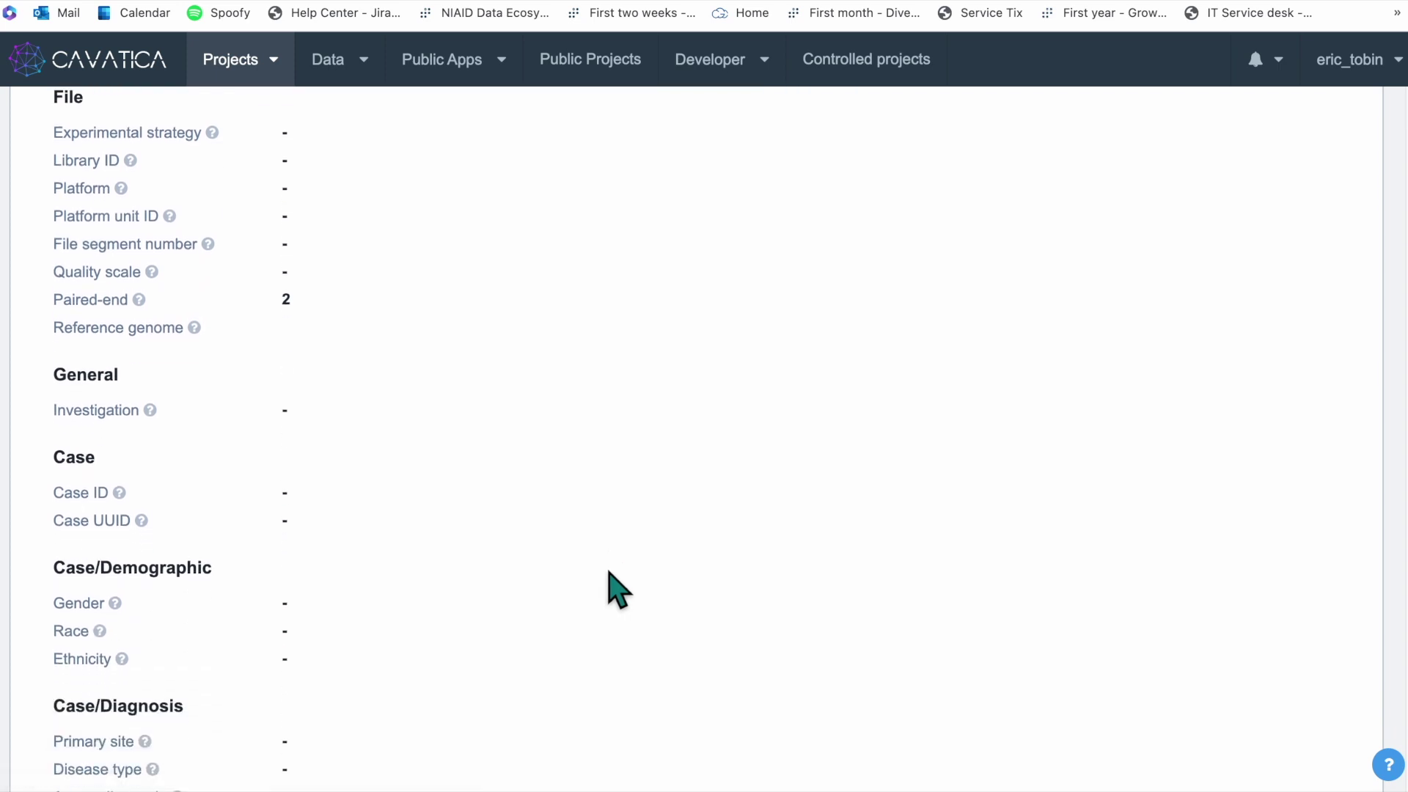
{"action": "scroll", "coordinate": [618, 590], "scroll_direction": "down", "scroll_amount": 8}
{"action": "scroll", "coordinate": [618, 590], "scroll_direction": "down", "scroll_amount": 2}
{"action": "scroll", "coordinate": [618, 590], "scroll_direction": "down", "scroll_amount": 5}
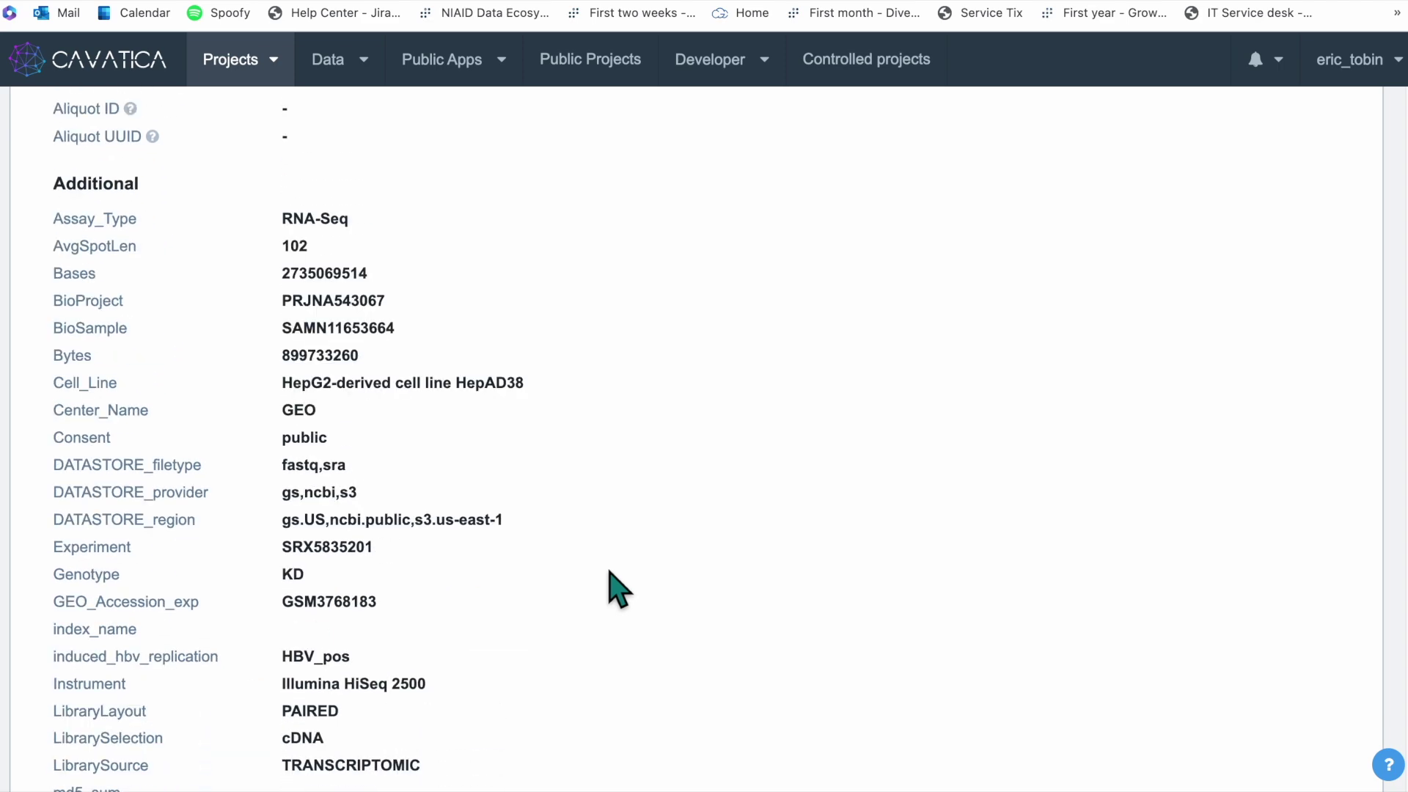
Examine the rest of the file's Additional metadata down to the Description, and return to the project's file list.
{"action": "scroll", "coordinate": [618, 589], "scroll_direction": "down", "scroll_amount": 7}
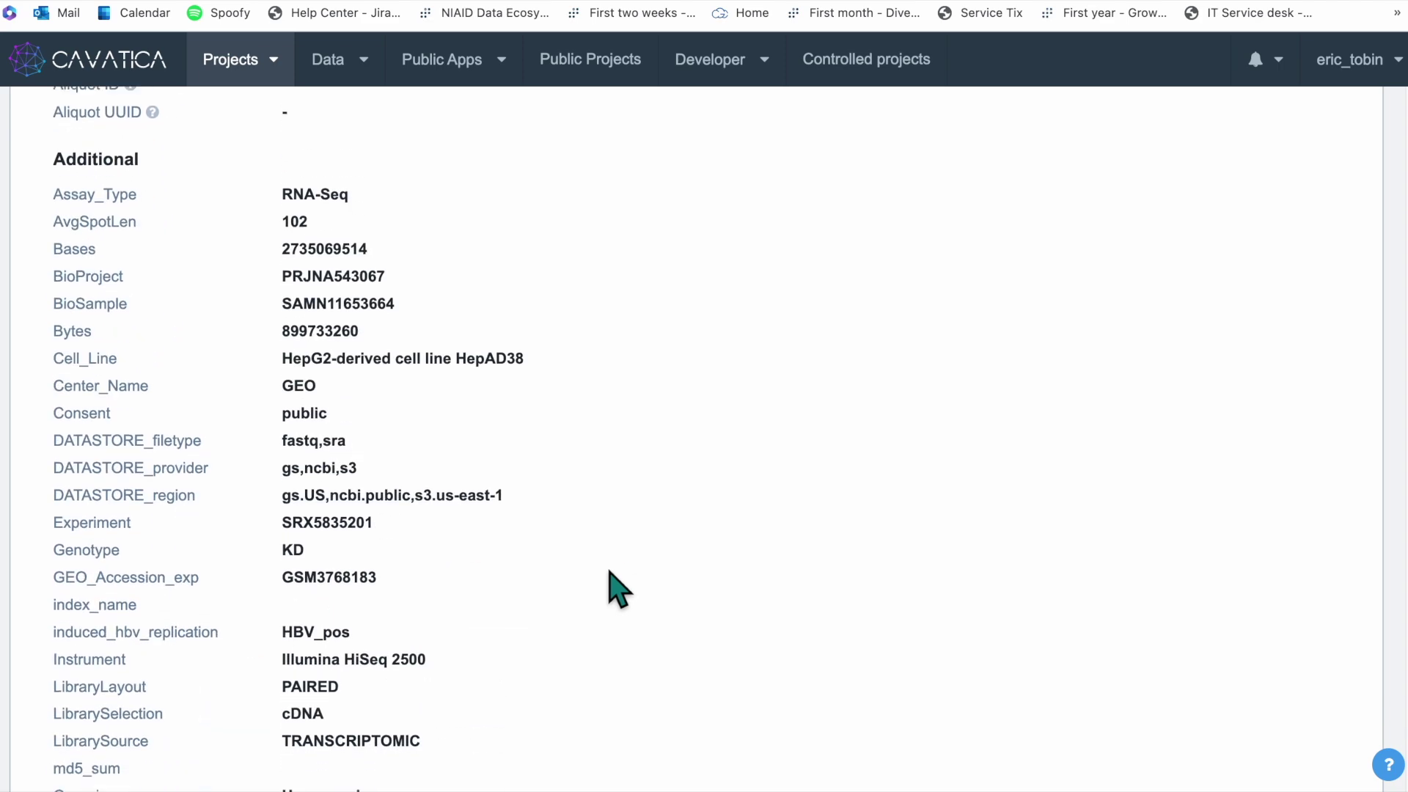
{"action": "scroll", "coordinate": [618, 589], "scroll_direction": "down", "scroll_amount": 2}
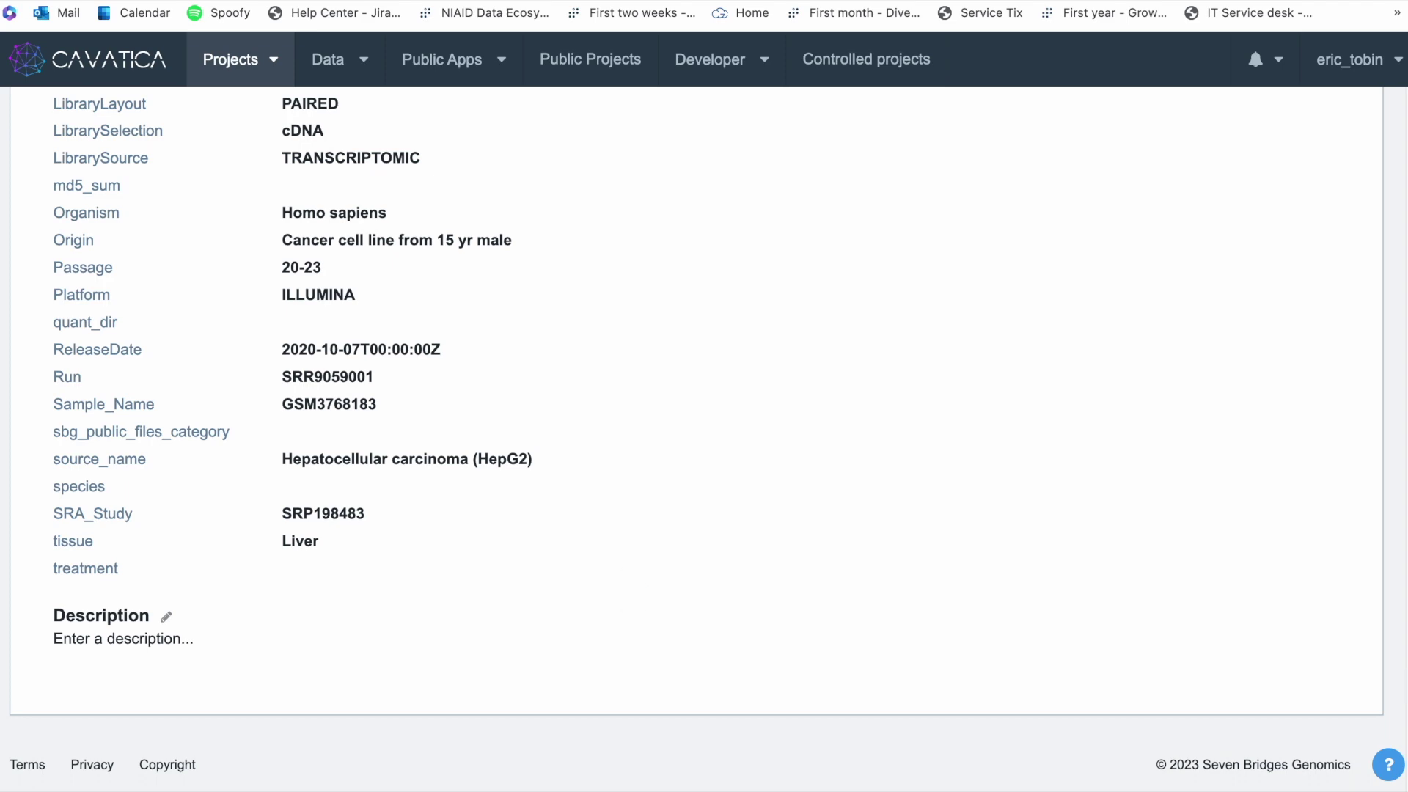
{"action": "left_click_drag", "start_coordinate": [1403, 675], "coordinate": [1404, 110]}
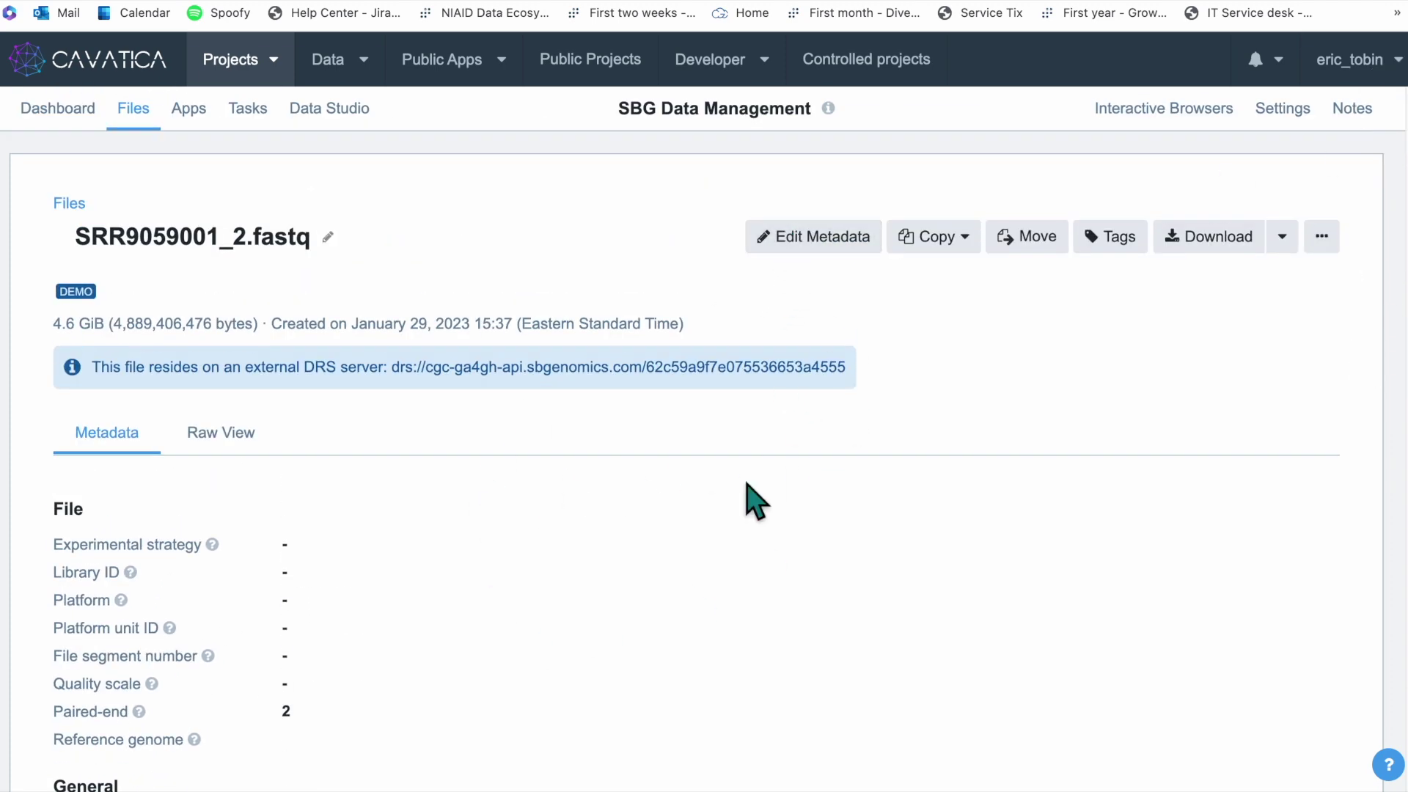
{"action": "left_click", "coordinate": [125, 109]}
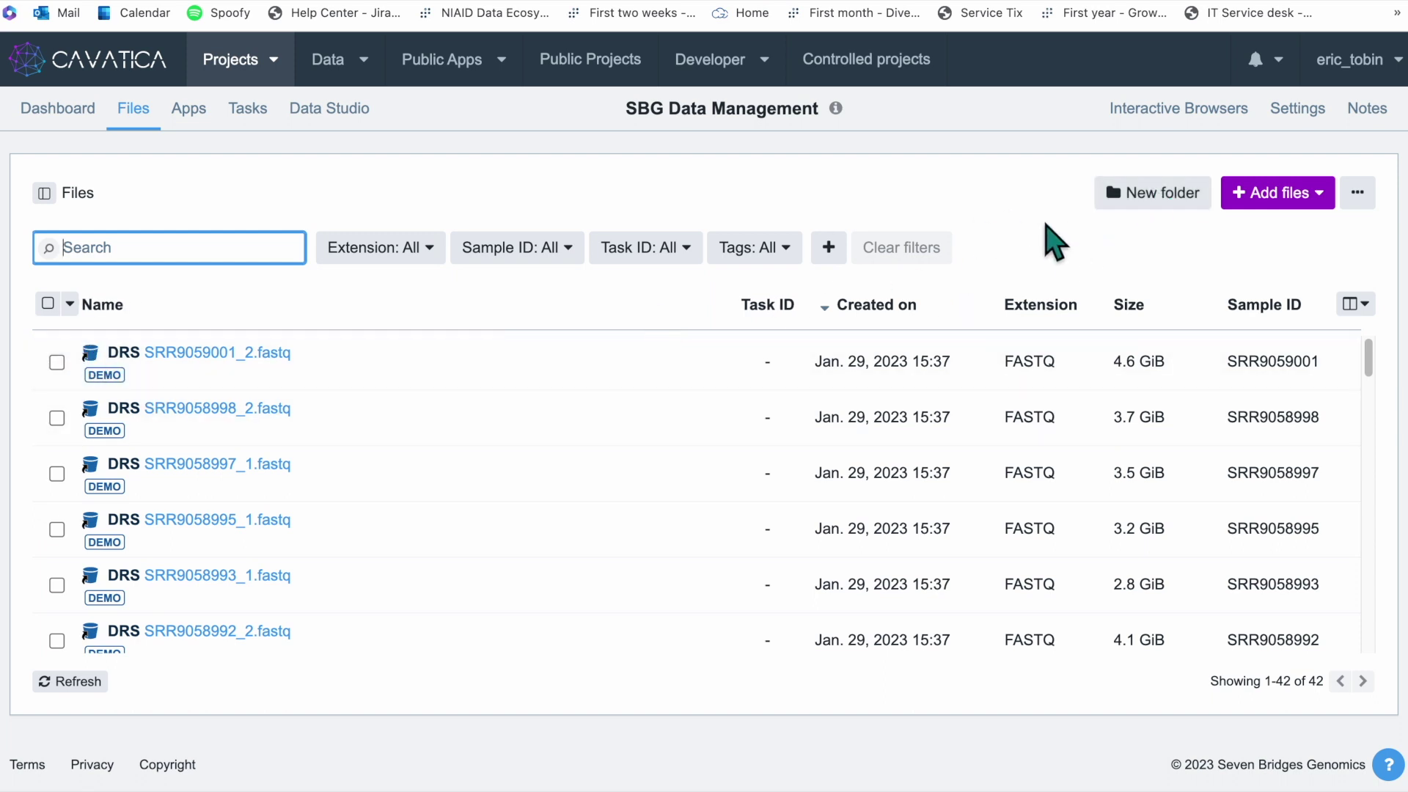
Create a new folder named SRR_Study in the project's top-level Files directory.
{"action": "left_click", "coordinate": [1141, 191]}
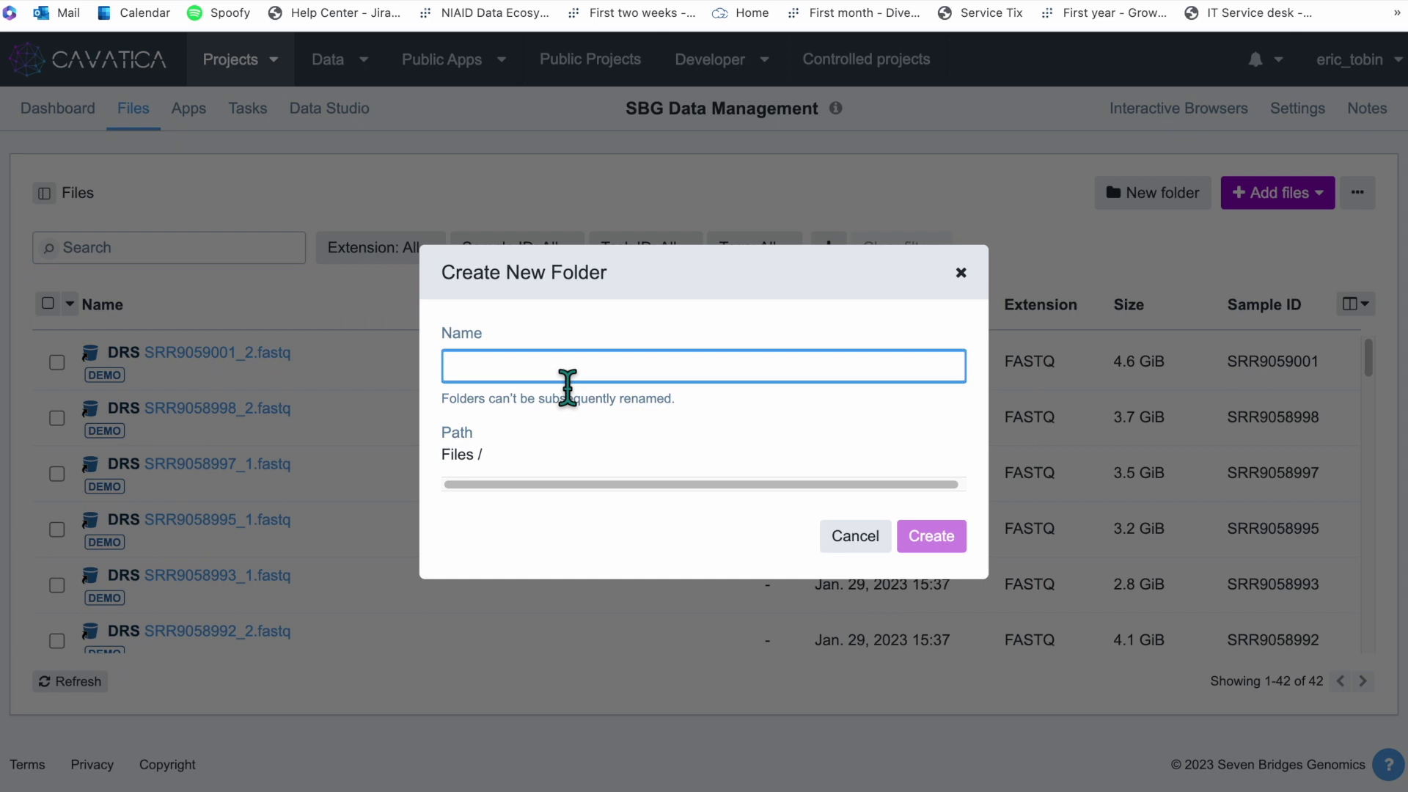
{"action": "type", "text": "SRR"}
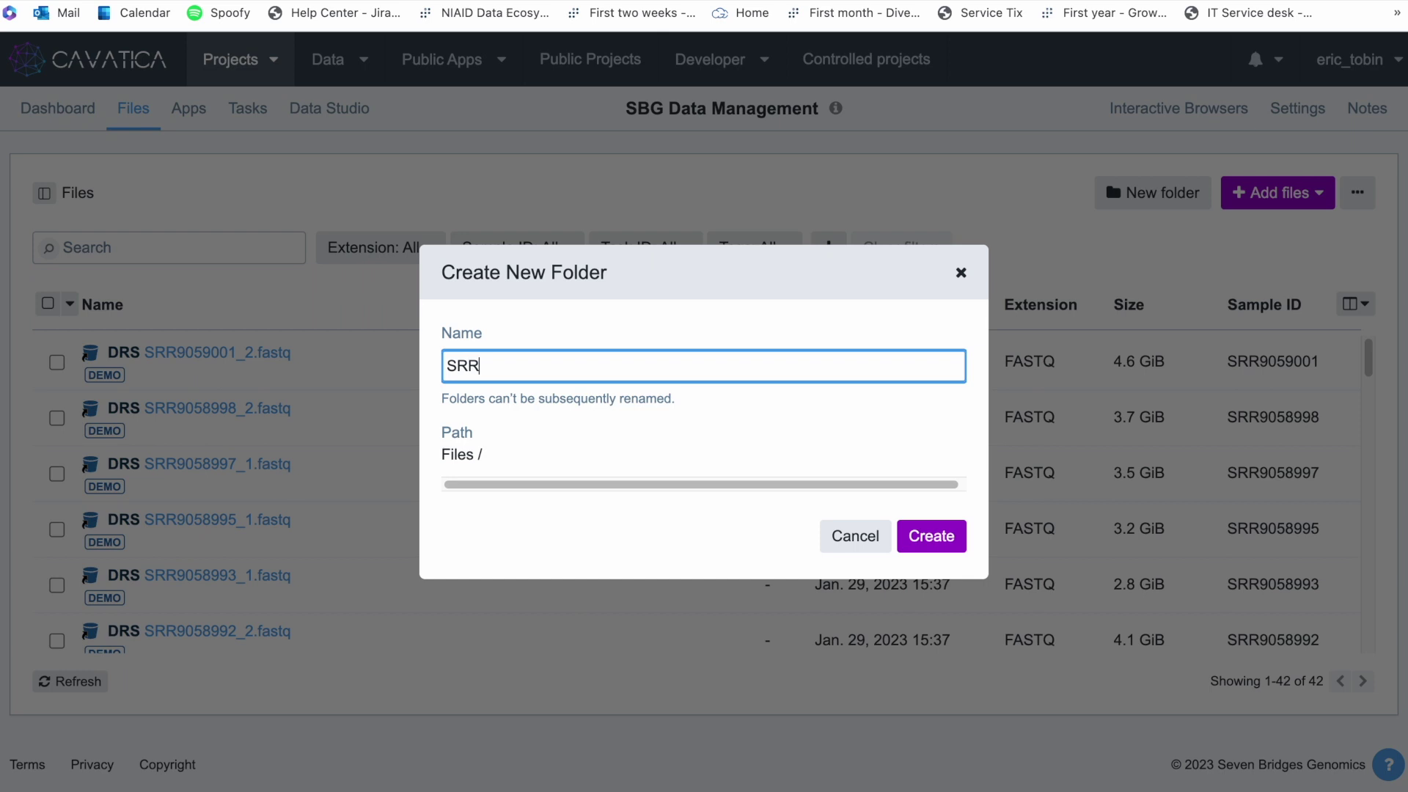
{"action": "type", "text": " STud"}
{"action": "key", "text": "BackSpace"}
{"action": "key", "text": "BackSpace"}
{"action": "key", "text": "BackSpace"}
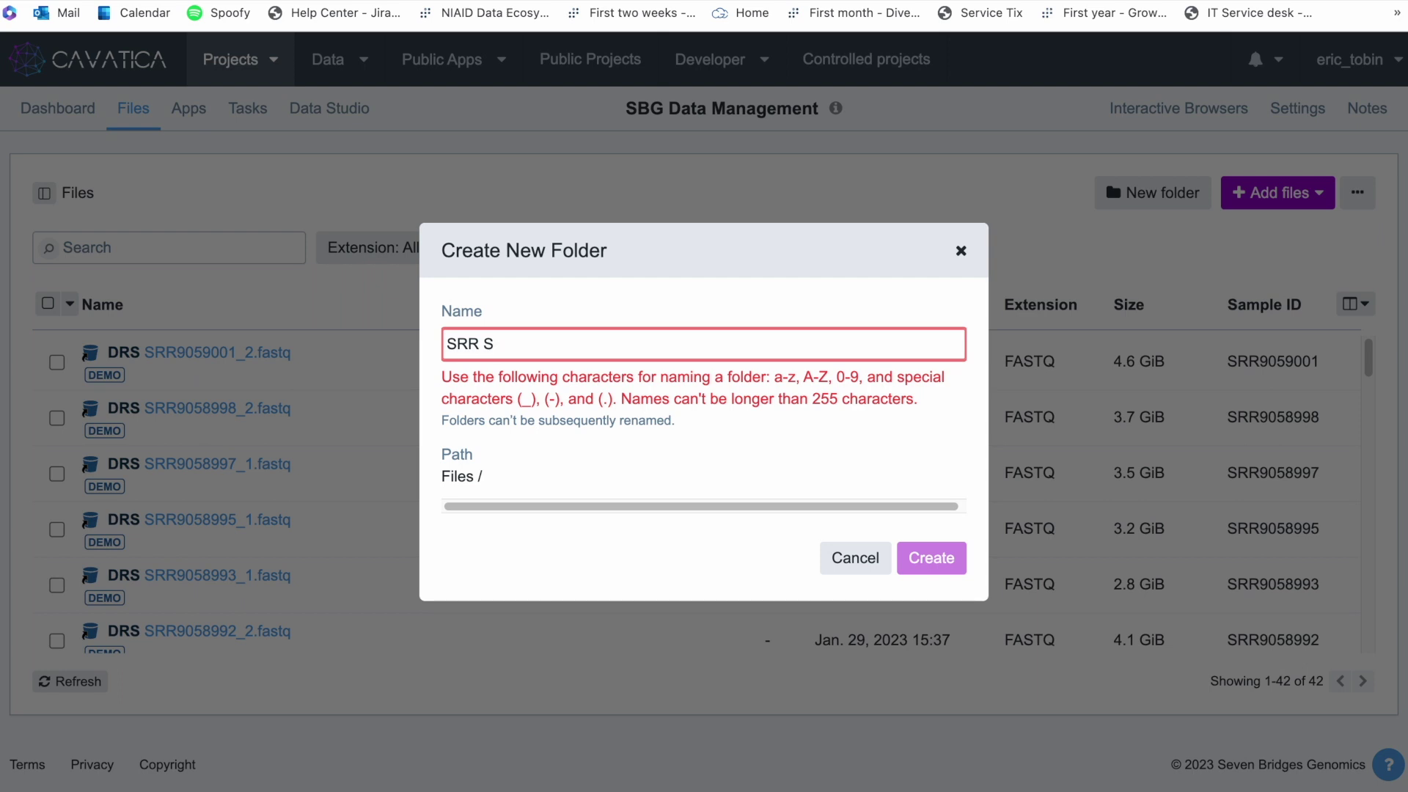
{"action": "key", "text": "BackSpace"}
{"action": "key", "text": "BackSpace"}
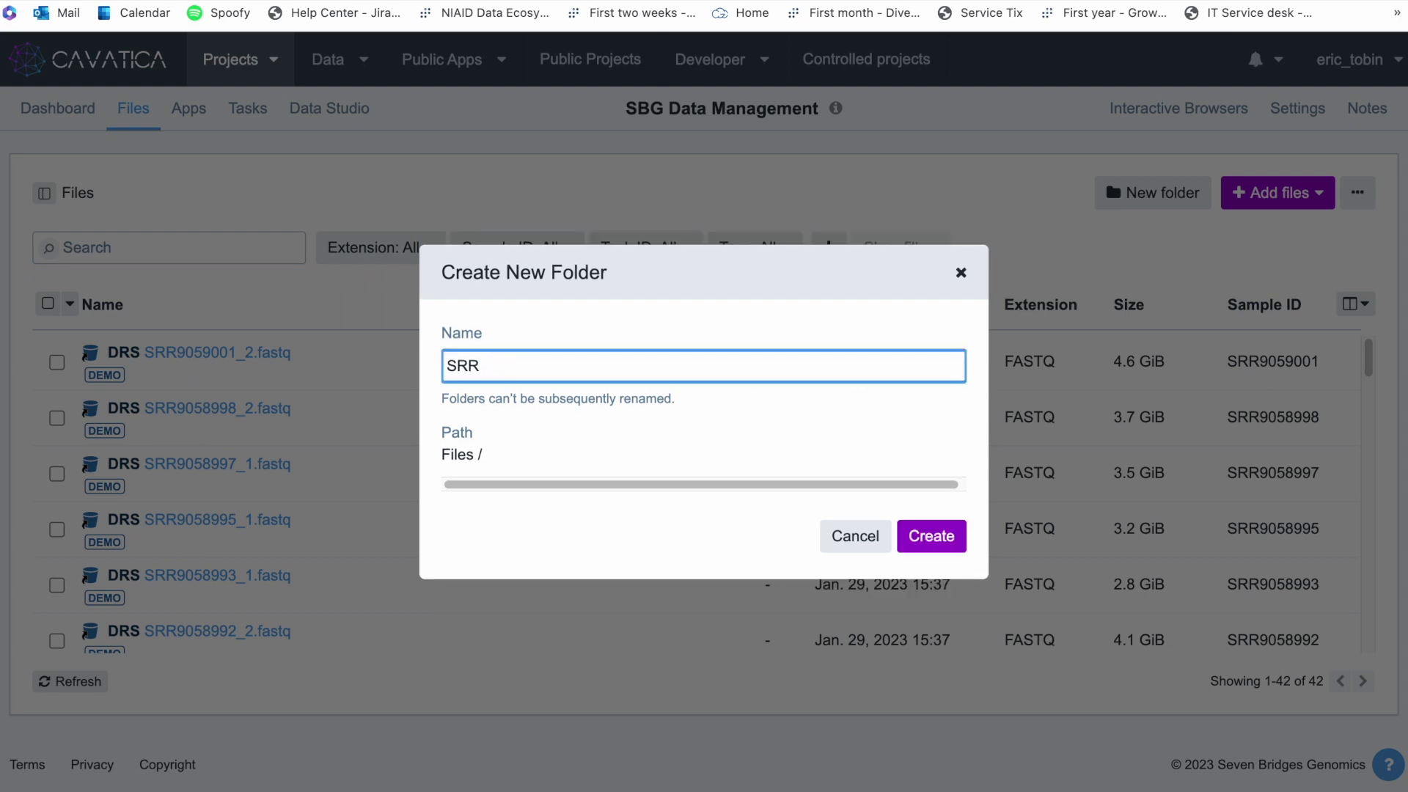
{"action": "type", "text": "_Study"}
{"action": "key", "text": "Return"}
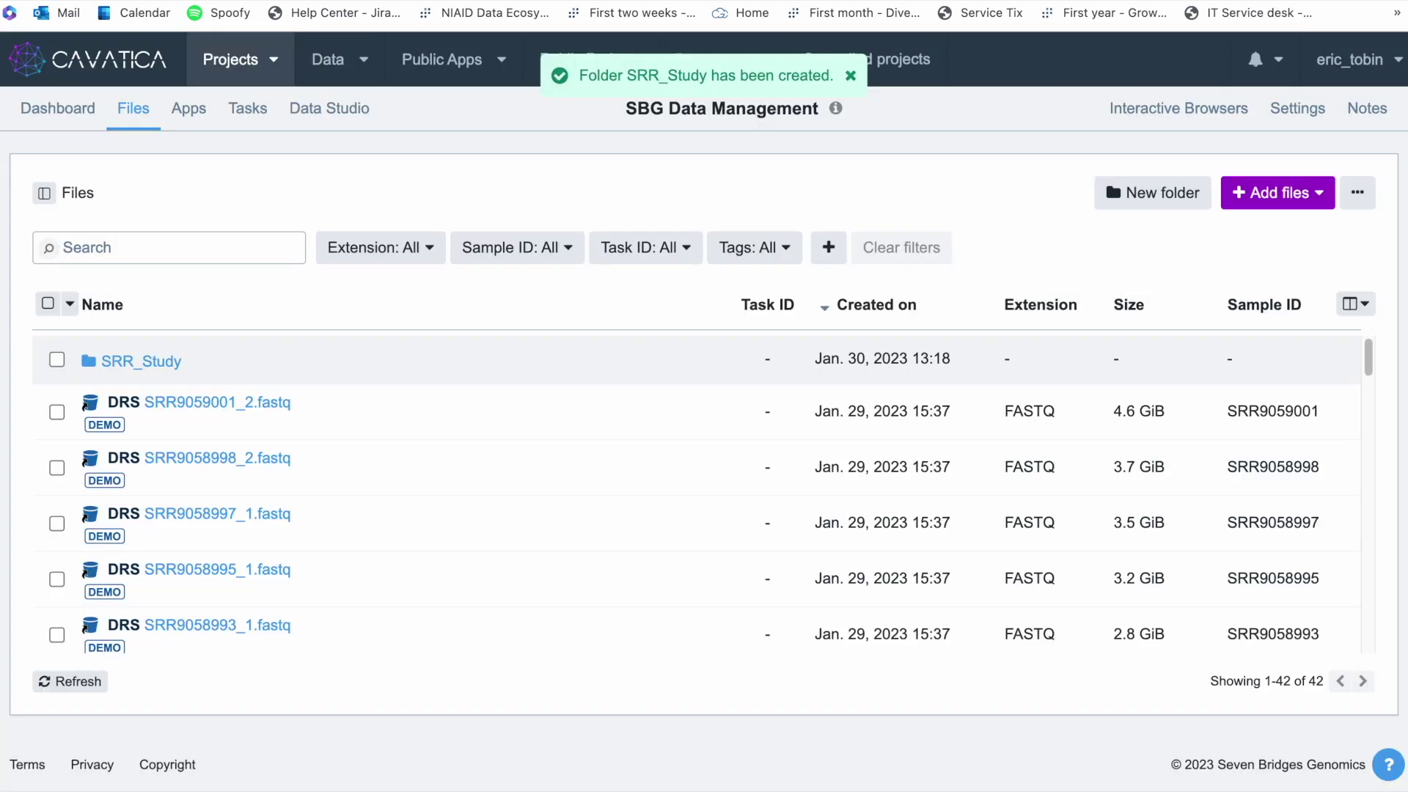
Search the files for SRR, move all matching files except the SRR_Study folder itself into SRR_Study, and refresh the list.
{"action": "left_click", "coordinate": [172, 260]}
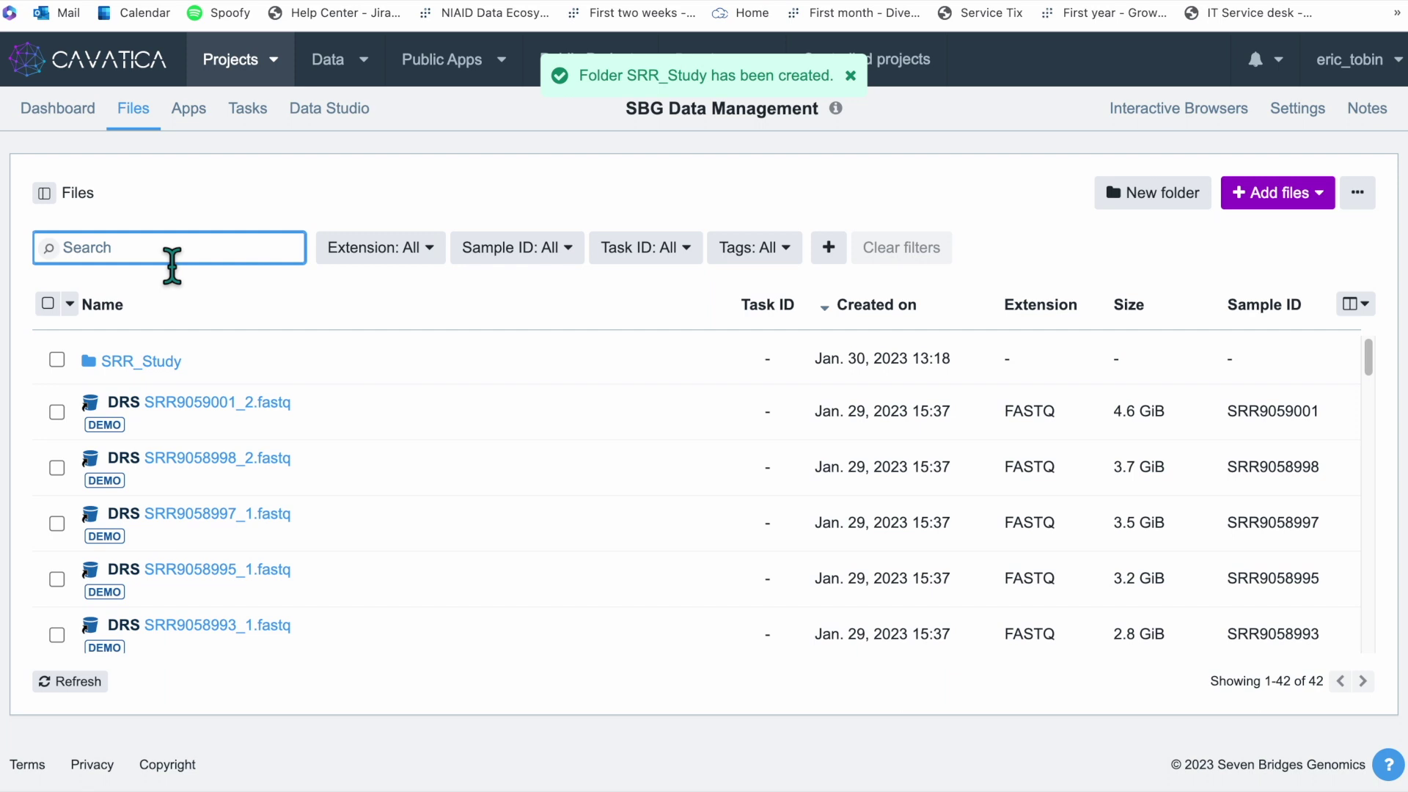
{"action": "type", "text": "SRR"}
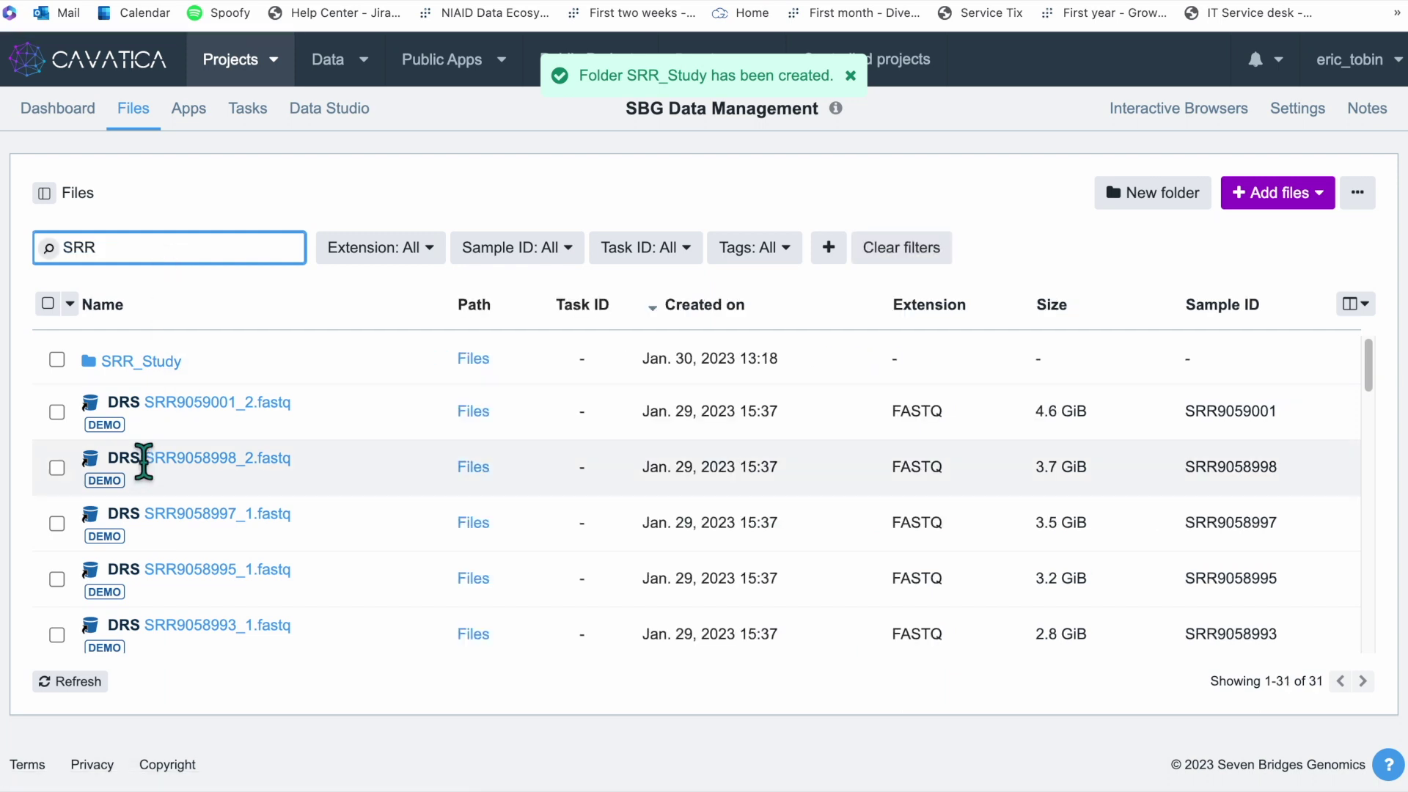
{"action": "left_click", "coordinate": [47, 303]}
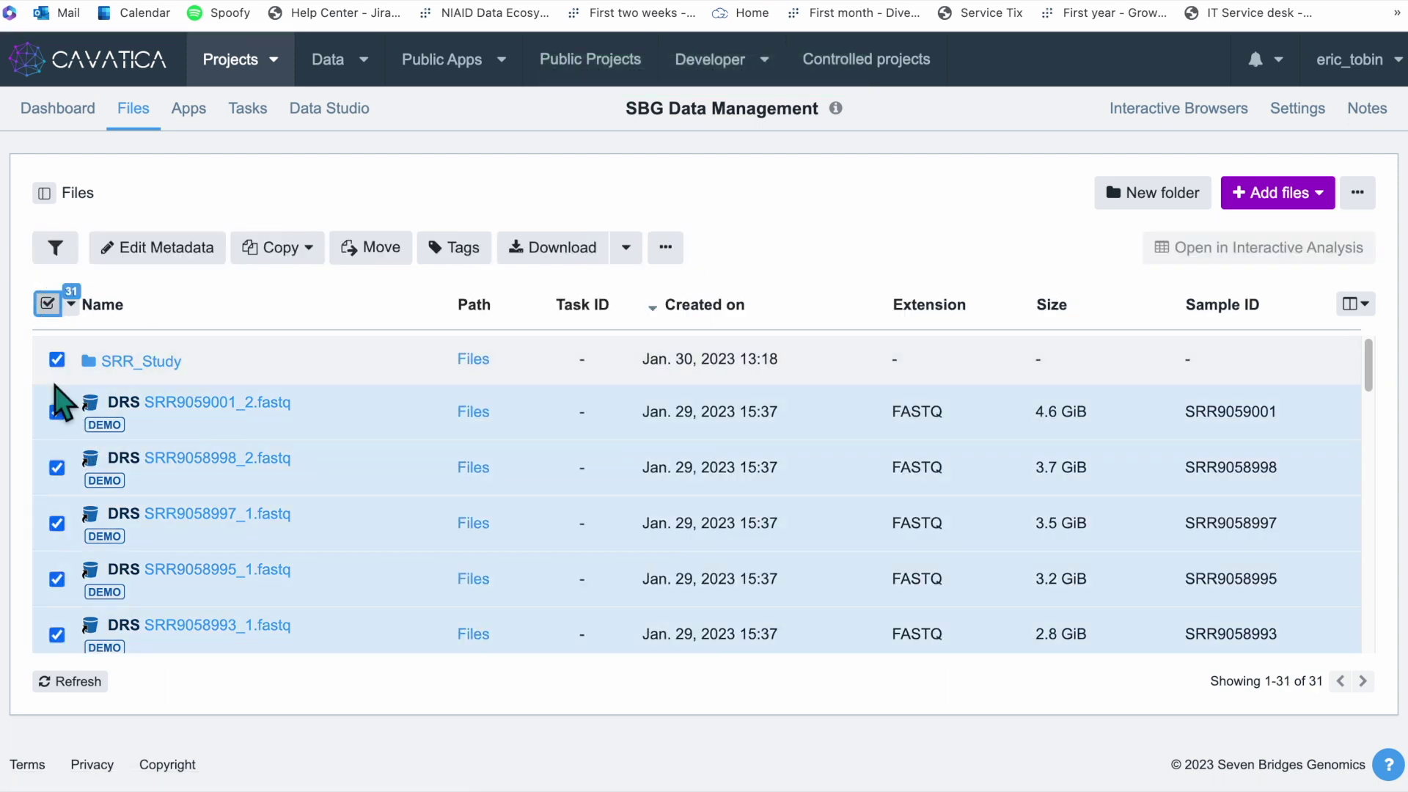
{"action": "left_click", "coordinate": [56, 359]}
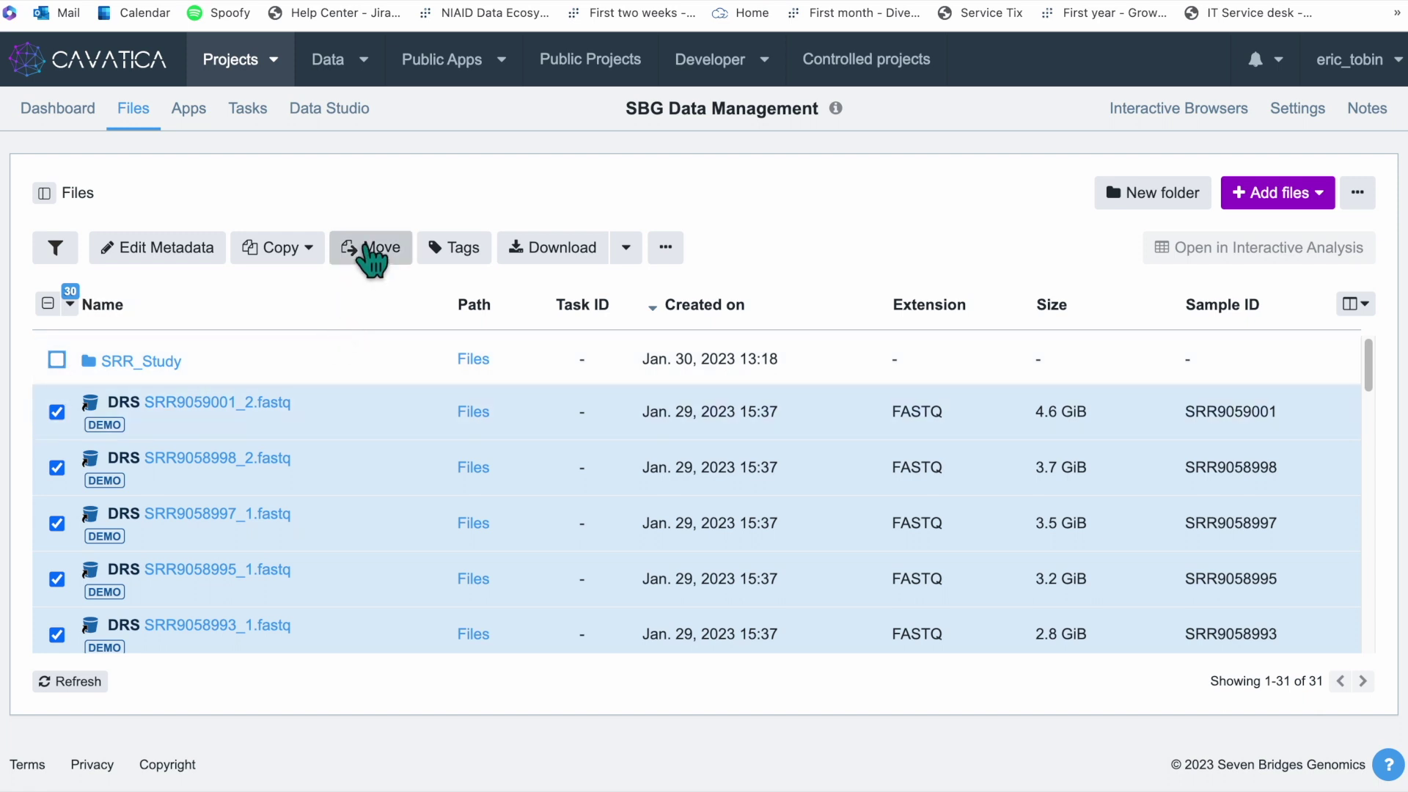
{"action": "left_click", "coordinate": [370, 249]}
{"action": "left_click", "coordinate": [587, 344]}
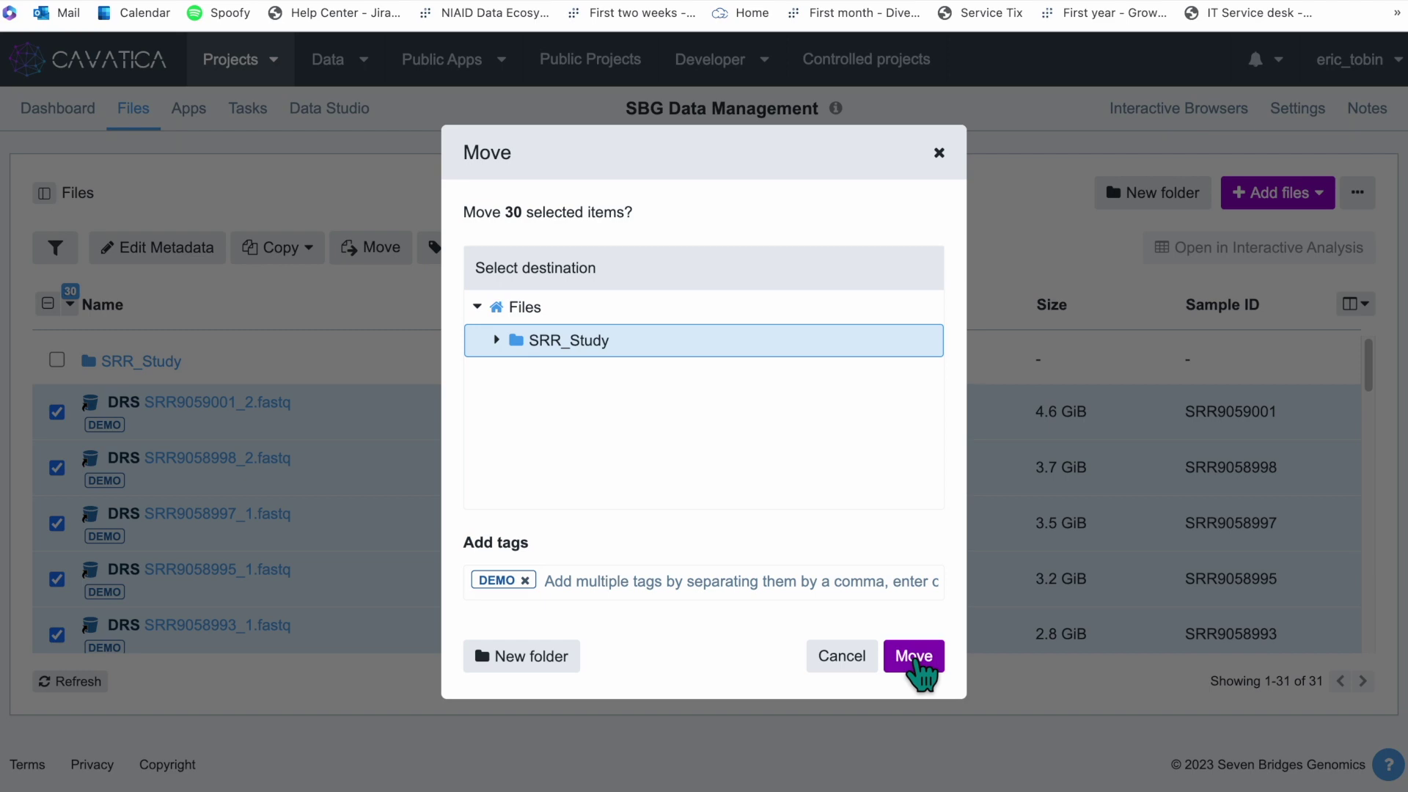
{"action": "left_click", "coordinate": [914, 657]}
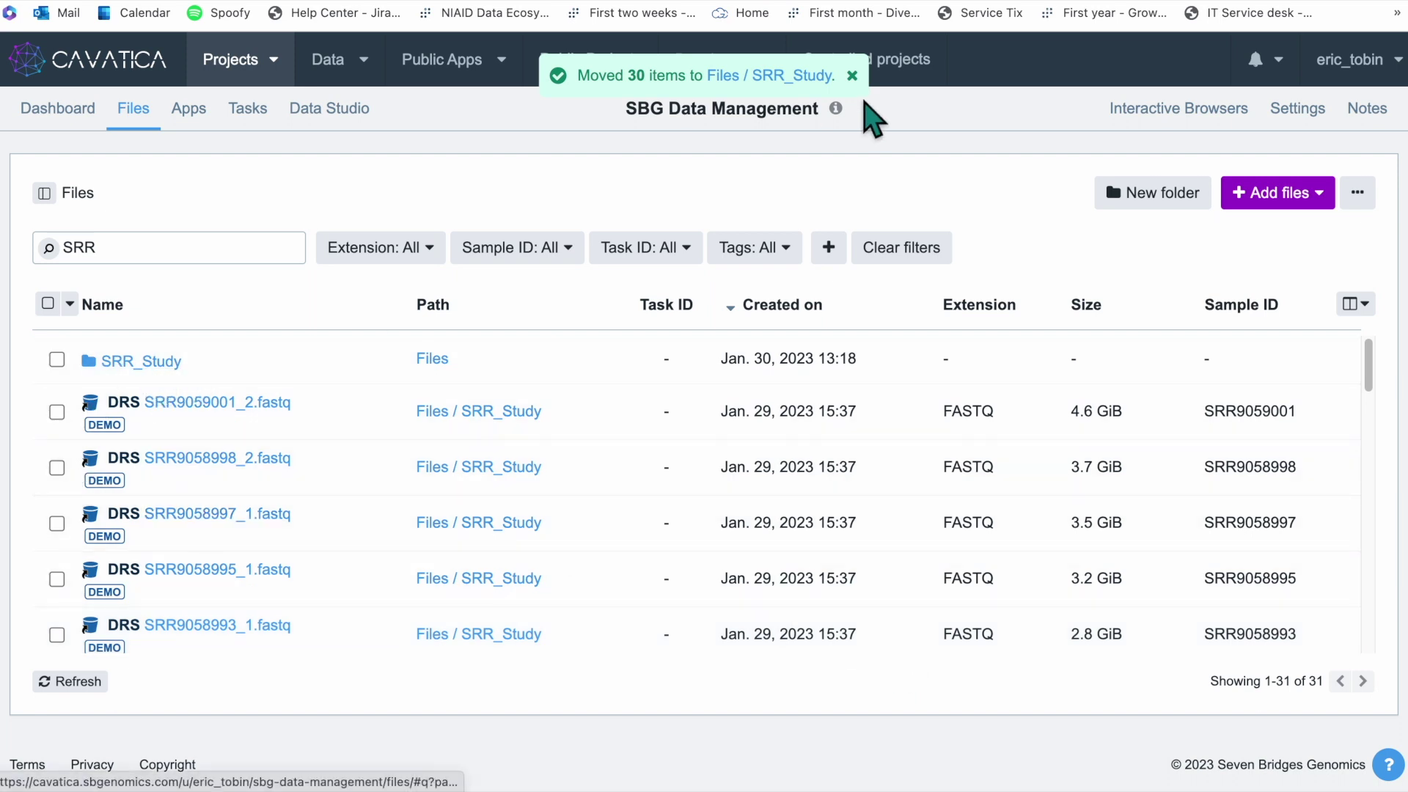
{"action": "left_click", "coordinate": [74, 682]}
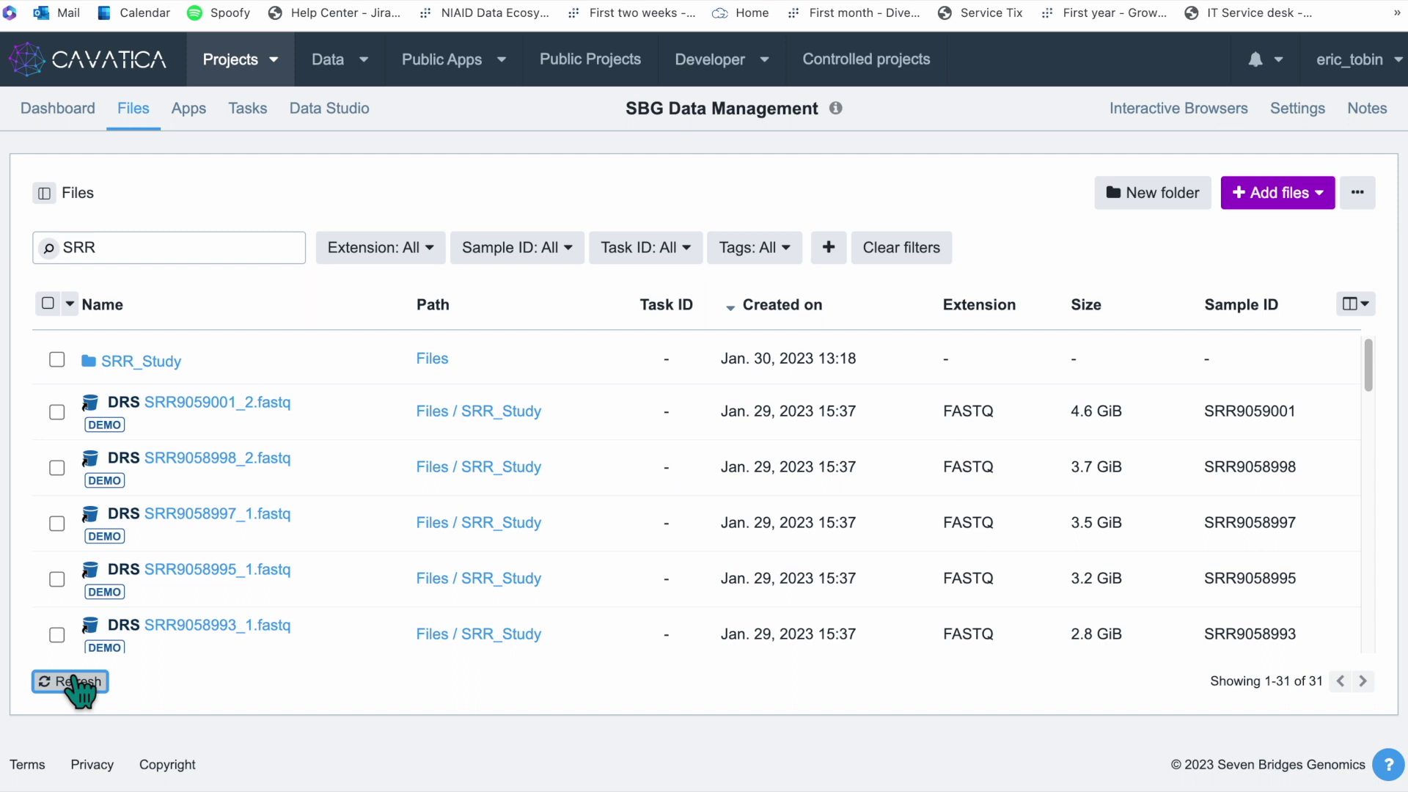
Open the SRR_Study folder, look through the moved files and clear the SRR search term.
{"action": "left_click", "coordinate": [142, 362]}
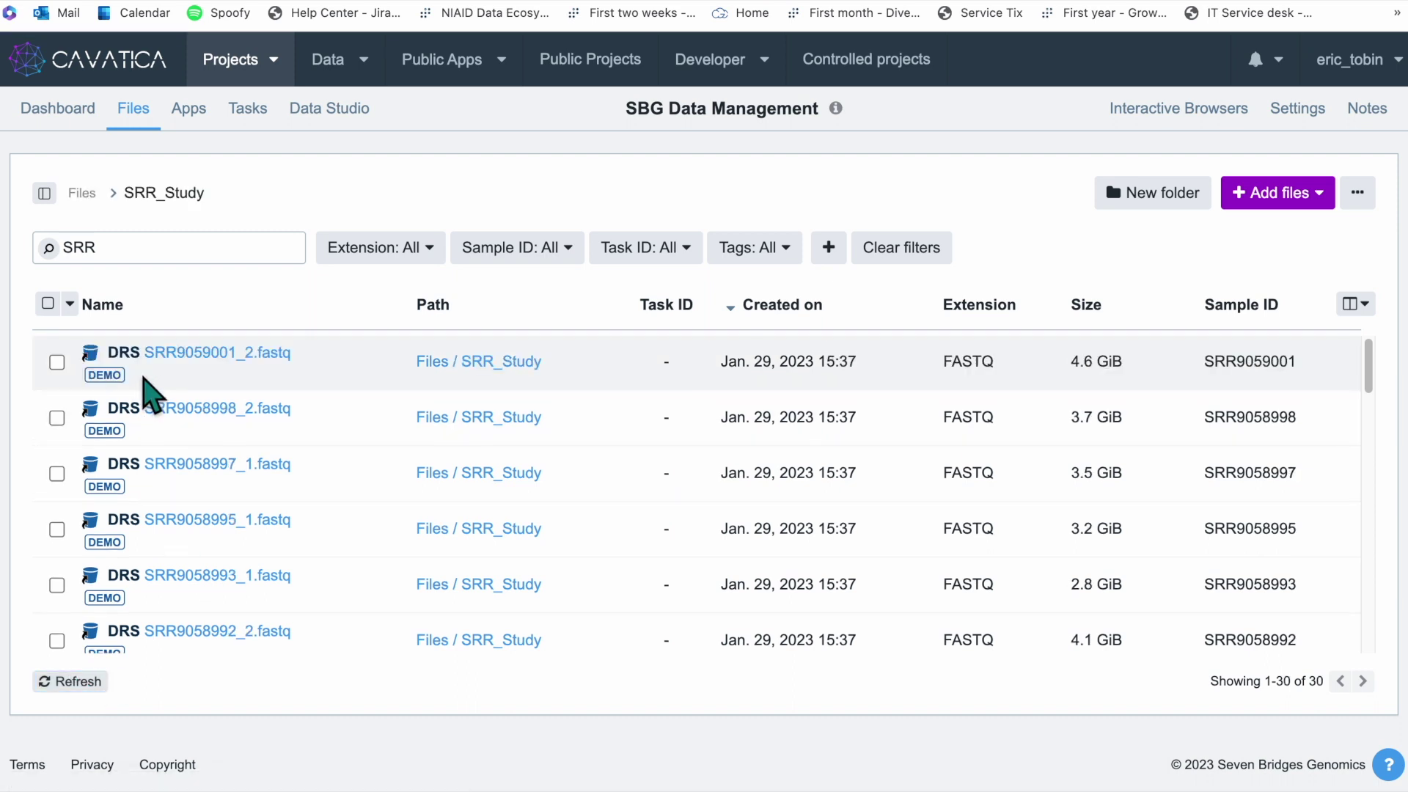
{"action": "scroll", "coordinate": [446, 577], "scroll_direction": "down", "scroll_amount": 5}
{"action": "scroll", "coordinate": [453, 579], "scroll_direction": "down", "scroll_amount": 5}
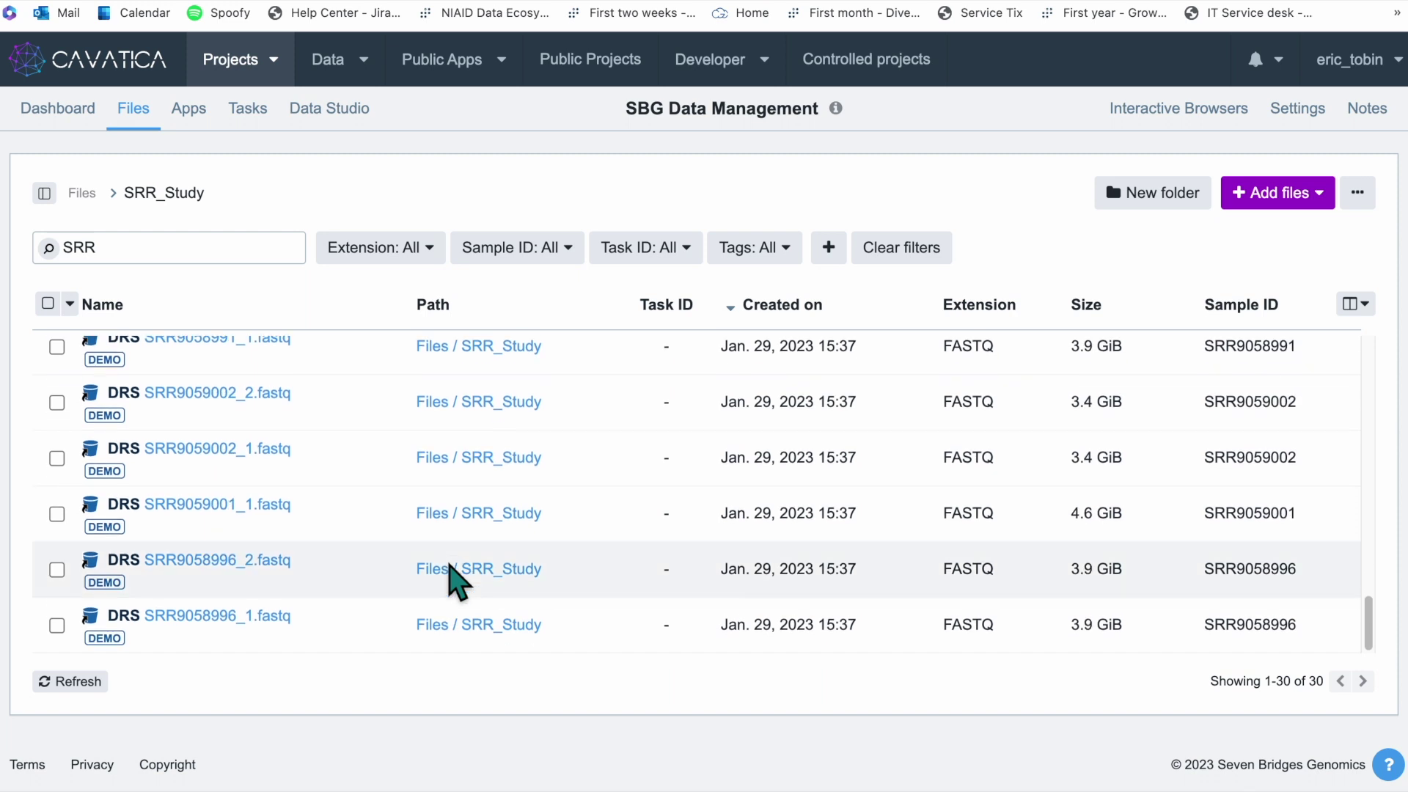
{"action": "scroll", "coordinate": [330, 440], "scroll_direction": "up", "scroll_amount": 10}
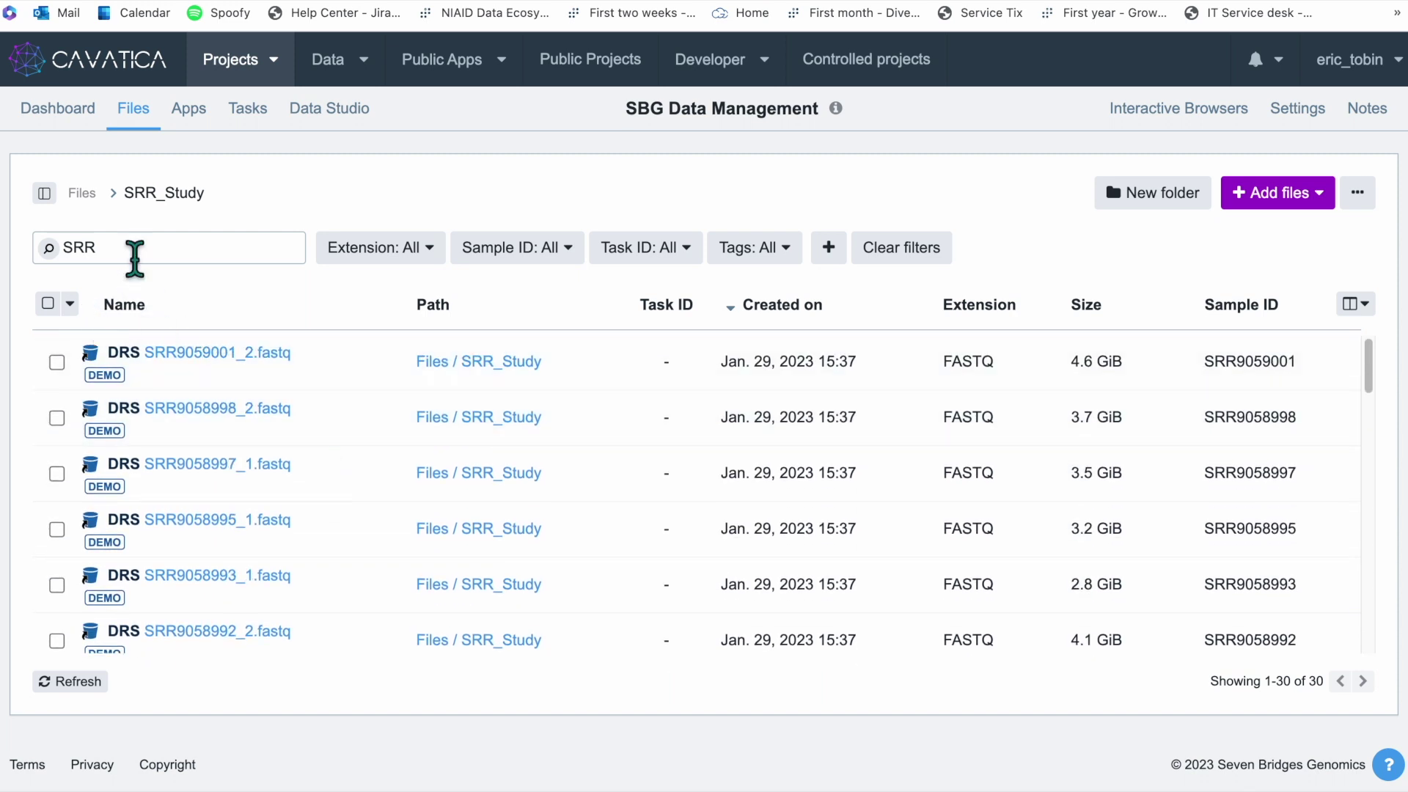
{"action": "double_click", "coordinate": [116, 255]}
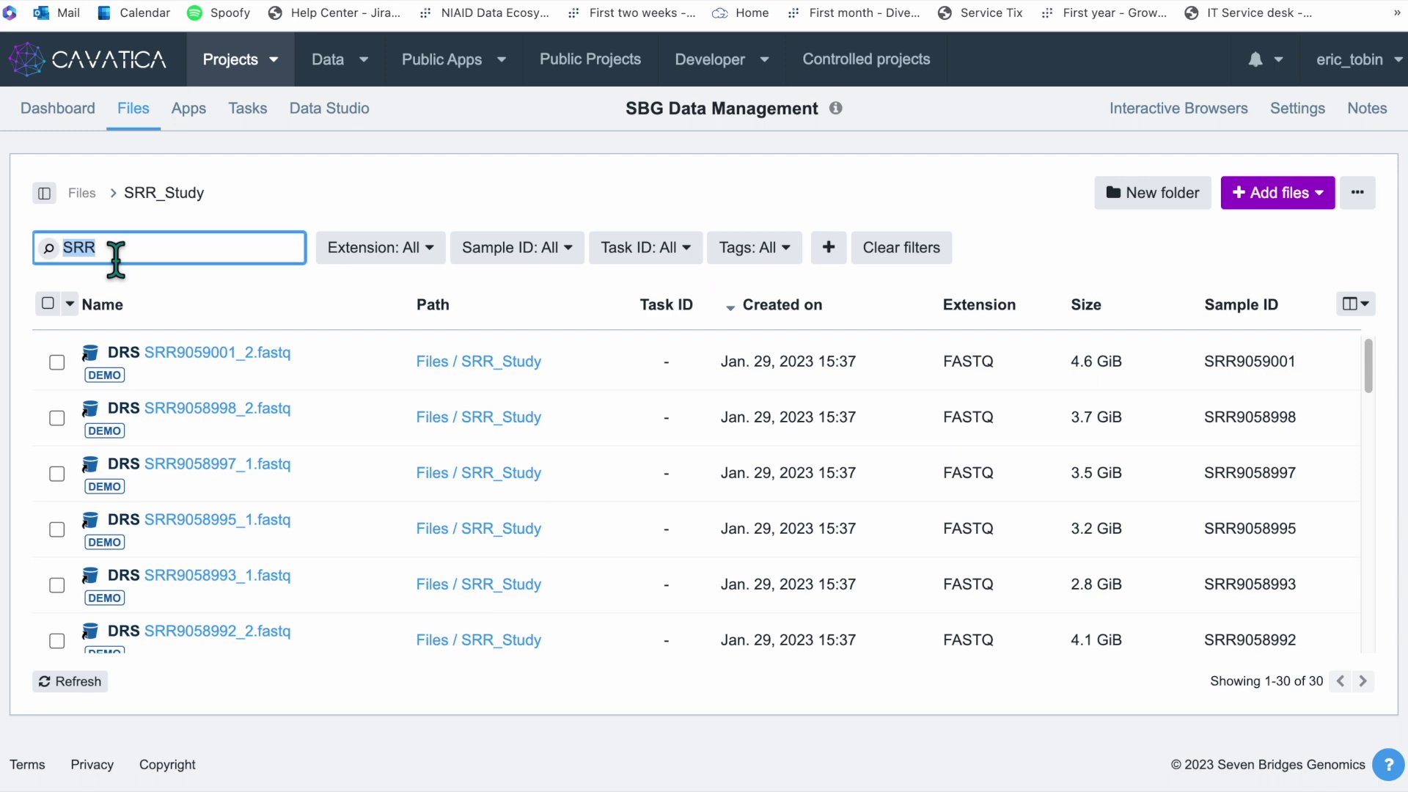
{"action": "key", "text": "BackSpace"}
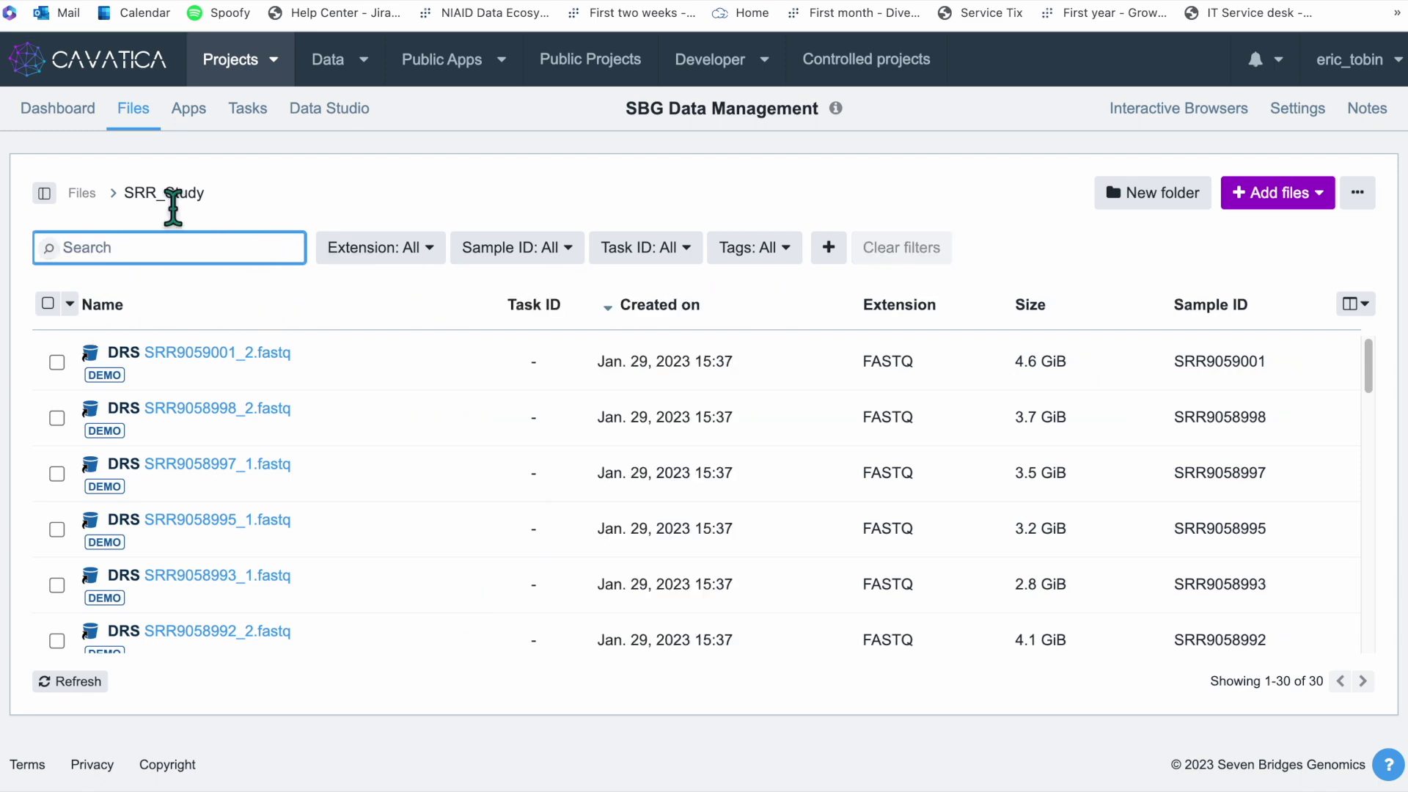
Look through the files remaining in the top-level Files directory and reopen the SRR_Study folder.
{"action": "left_click", "coordinate": [82, 192]}
{"action": "scroll", "coordinate": [411, 540], "scroll_direction": "down", "scroll_amount": 5}
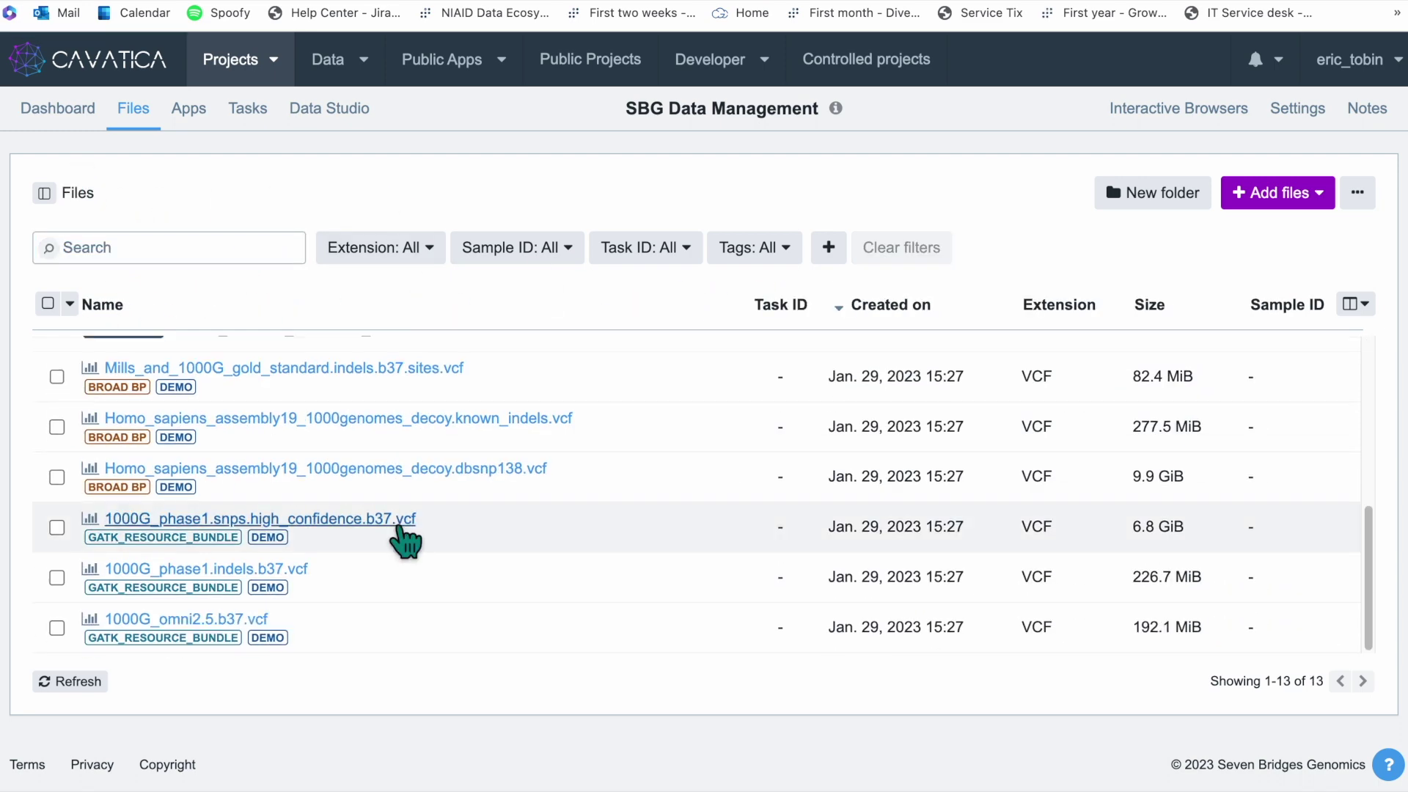
{"action": "scroll", "coordinate": [402, 538], "scroll_direction": "up", "scroll_amount": 5}
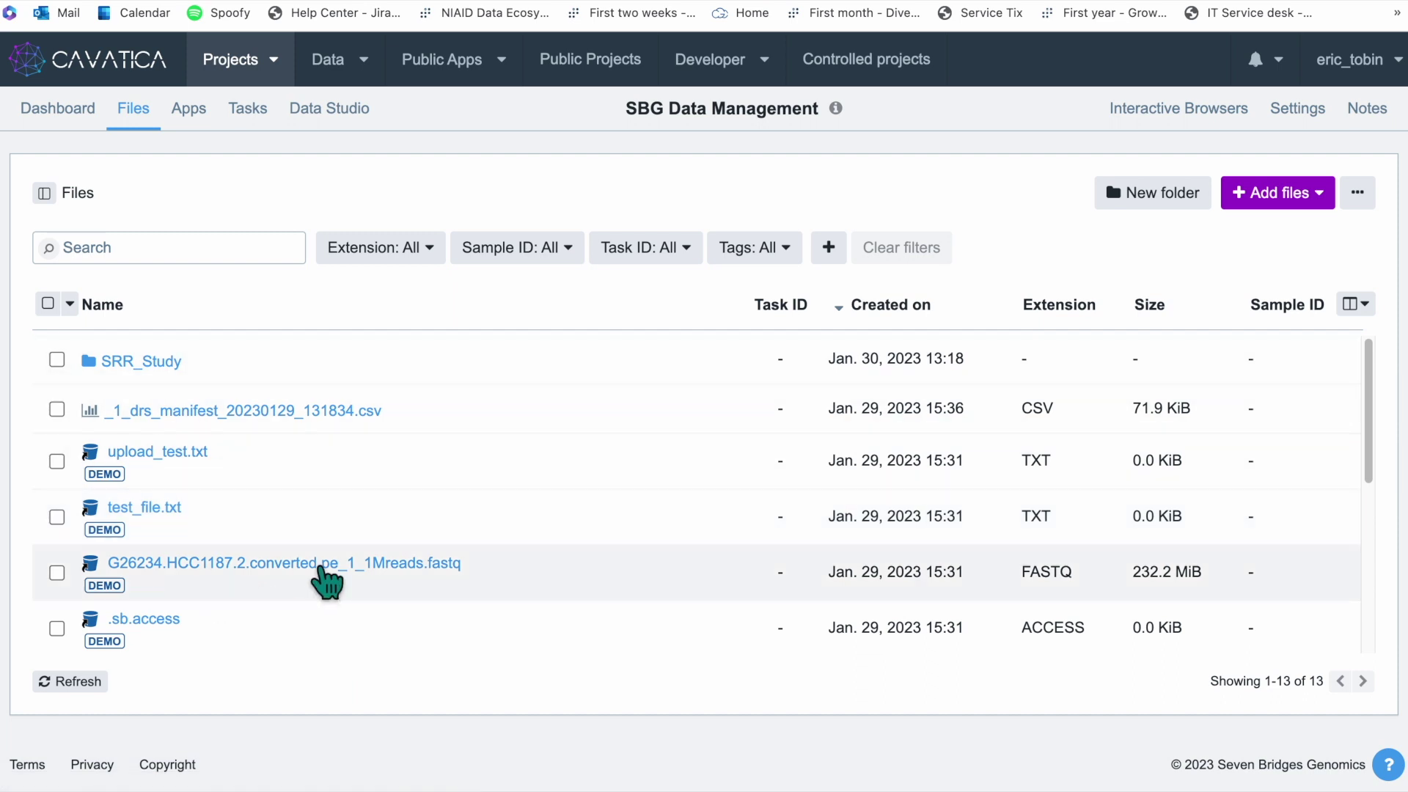
{"action": "left_click", "coordinate": [139, 361]}
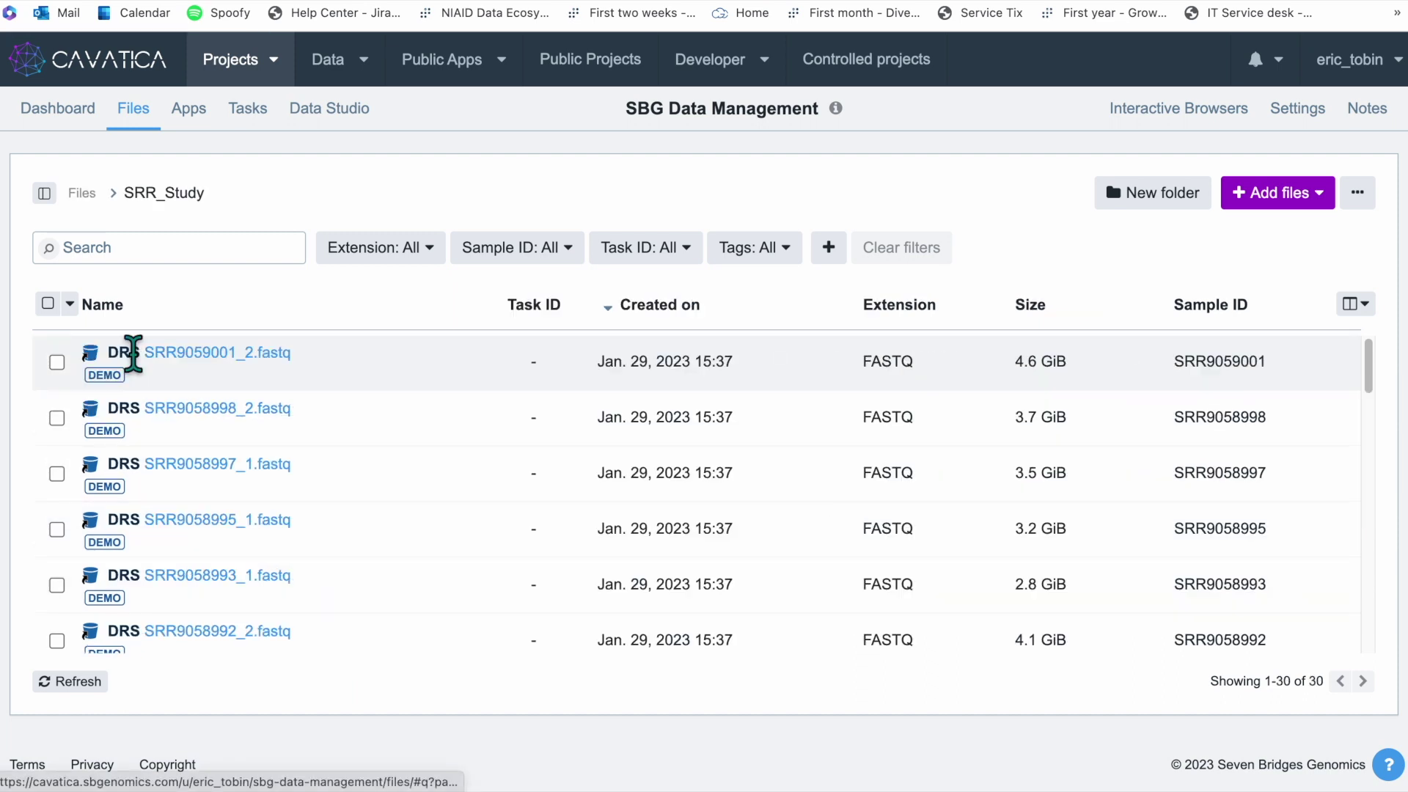
Select the SRR_Study folder in the top-level directory, review its copy destinations and additional actions, and deselect it.
{"action": "left_click", "coordinate": [83, 193]}
{"action": "left_click", "coordinate": [57, 360]}
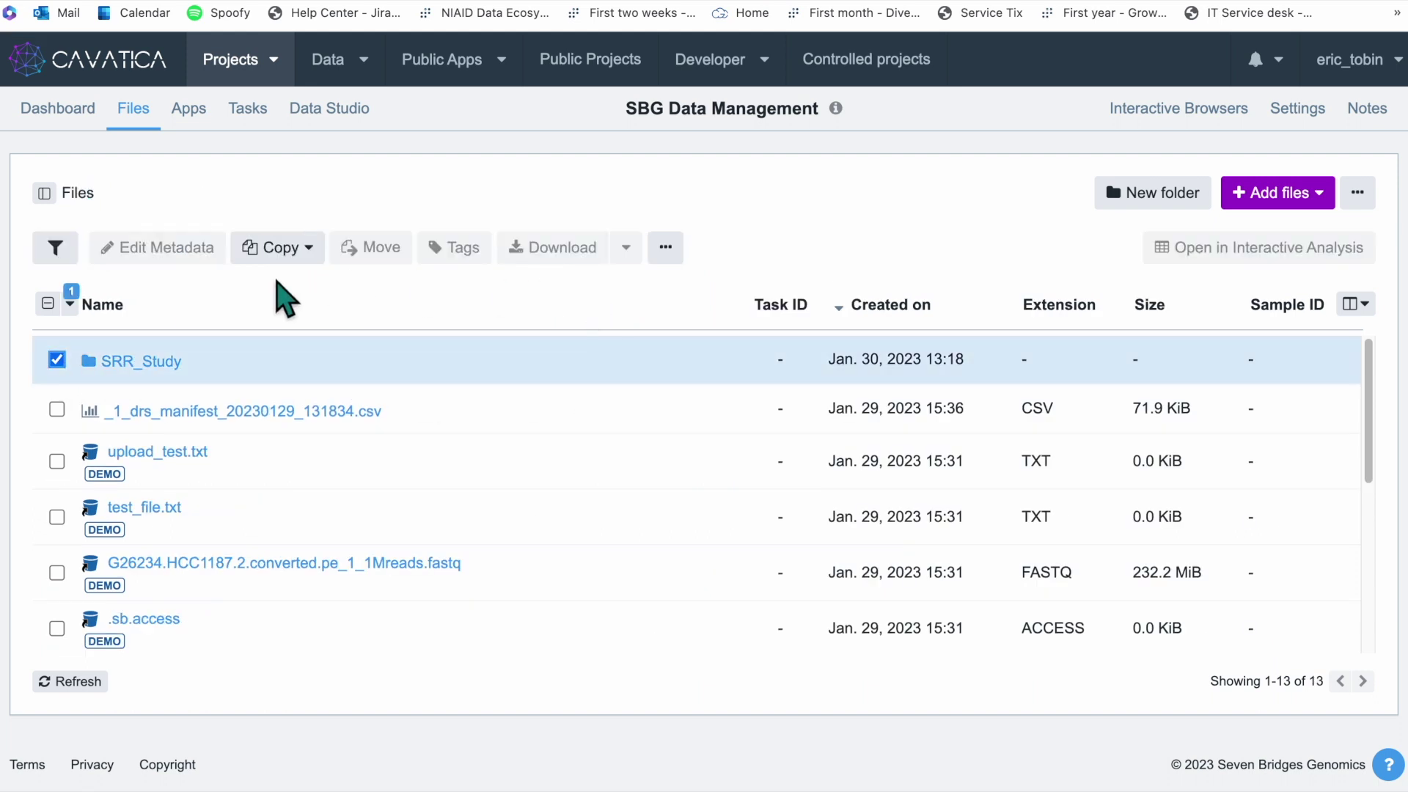
{"action": "left_click", "coordinate": [291, 248]}
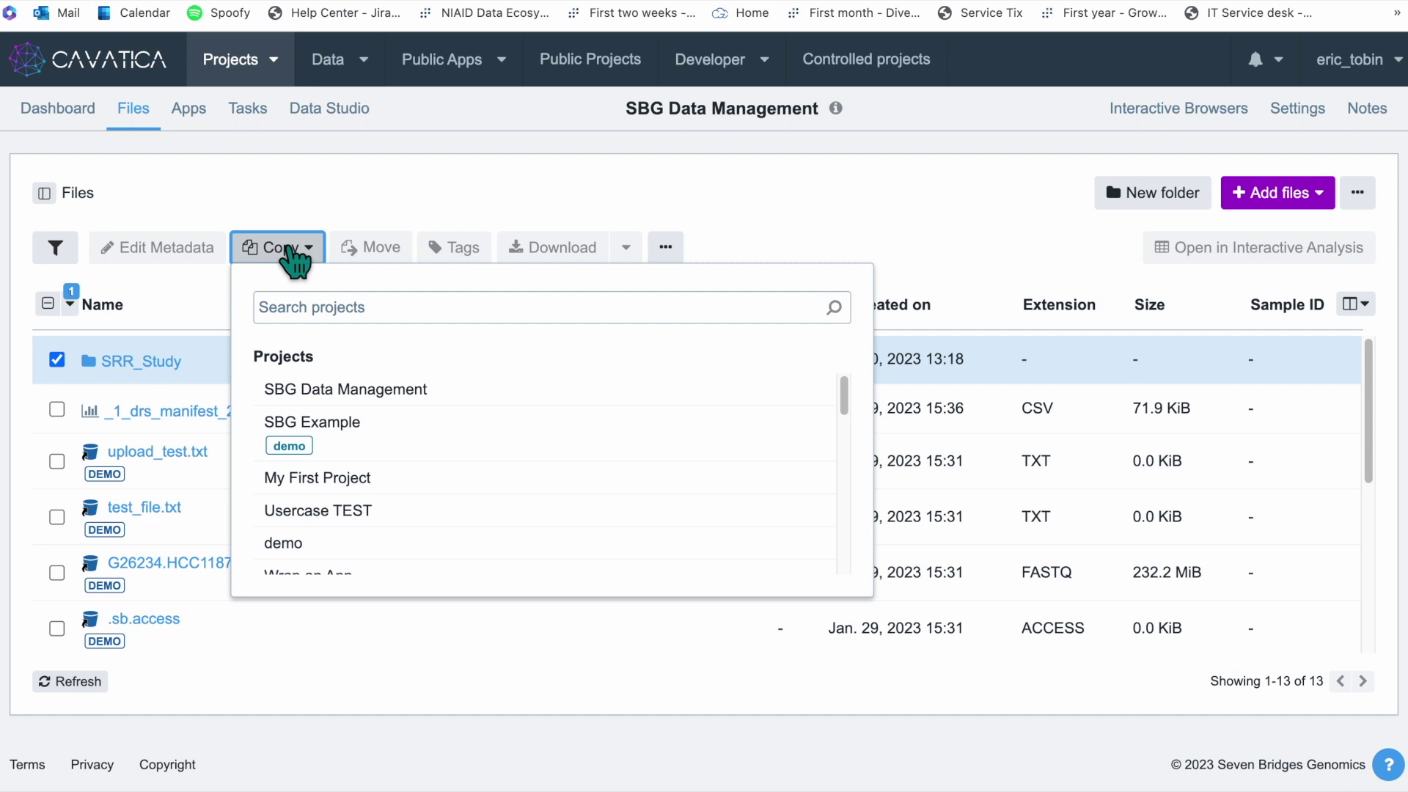
{"action": "left_click", "coordinate": [435, 196]}
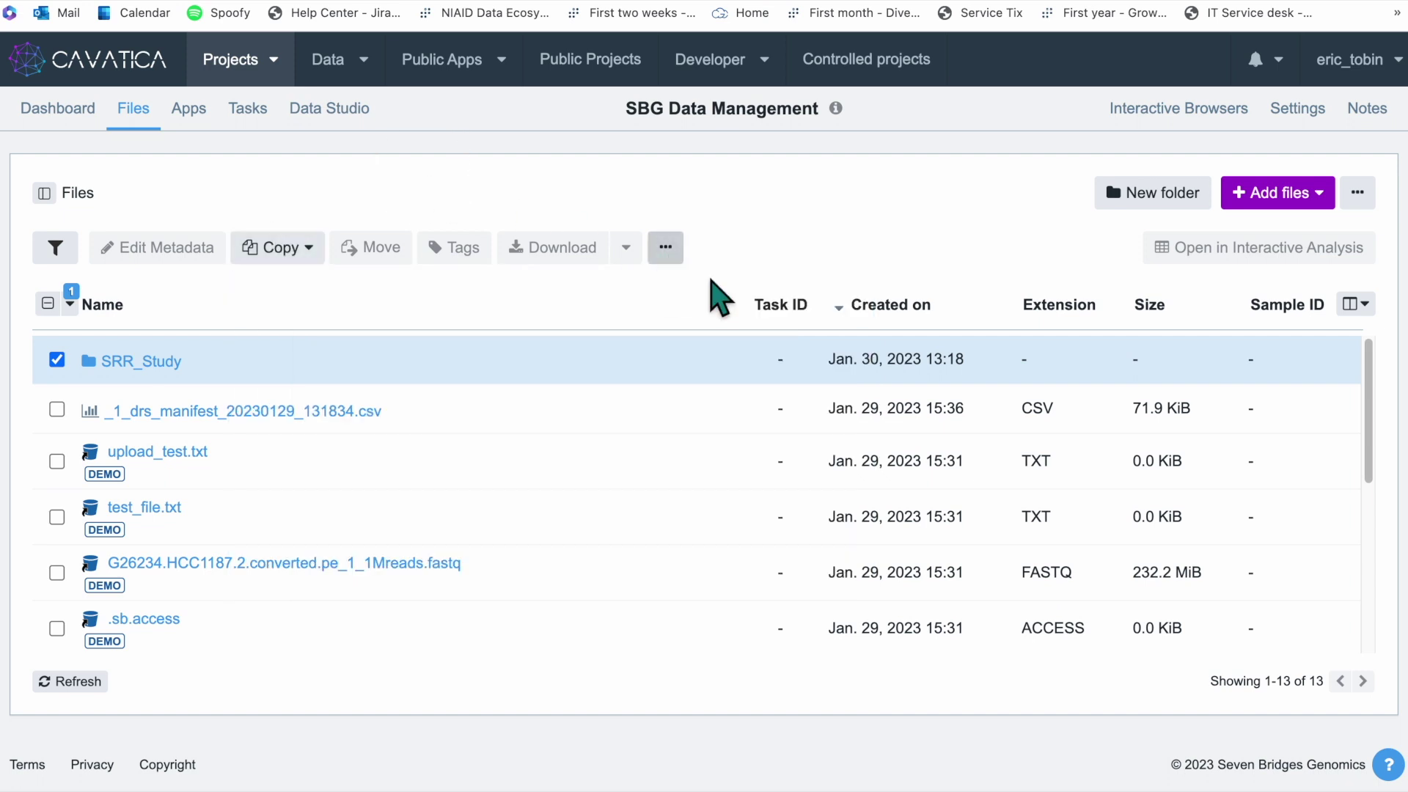
{"action": "left_click", "coordinate": [666, 248]}
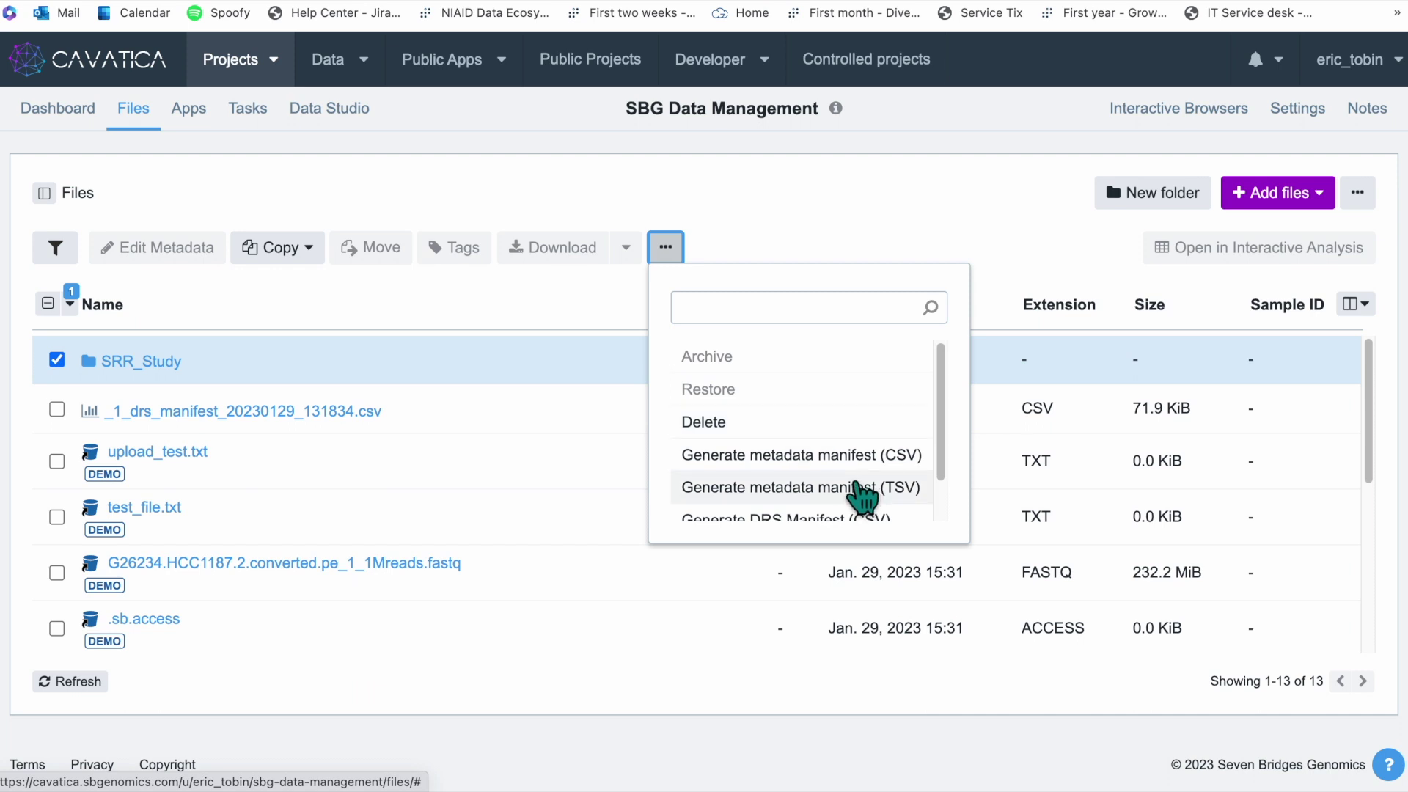
{"action": "left_click", "coordinate": [827, 229]}
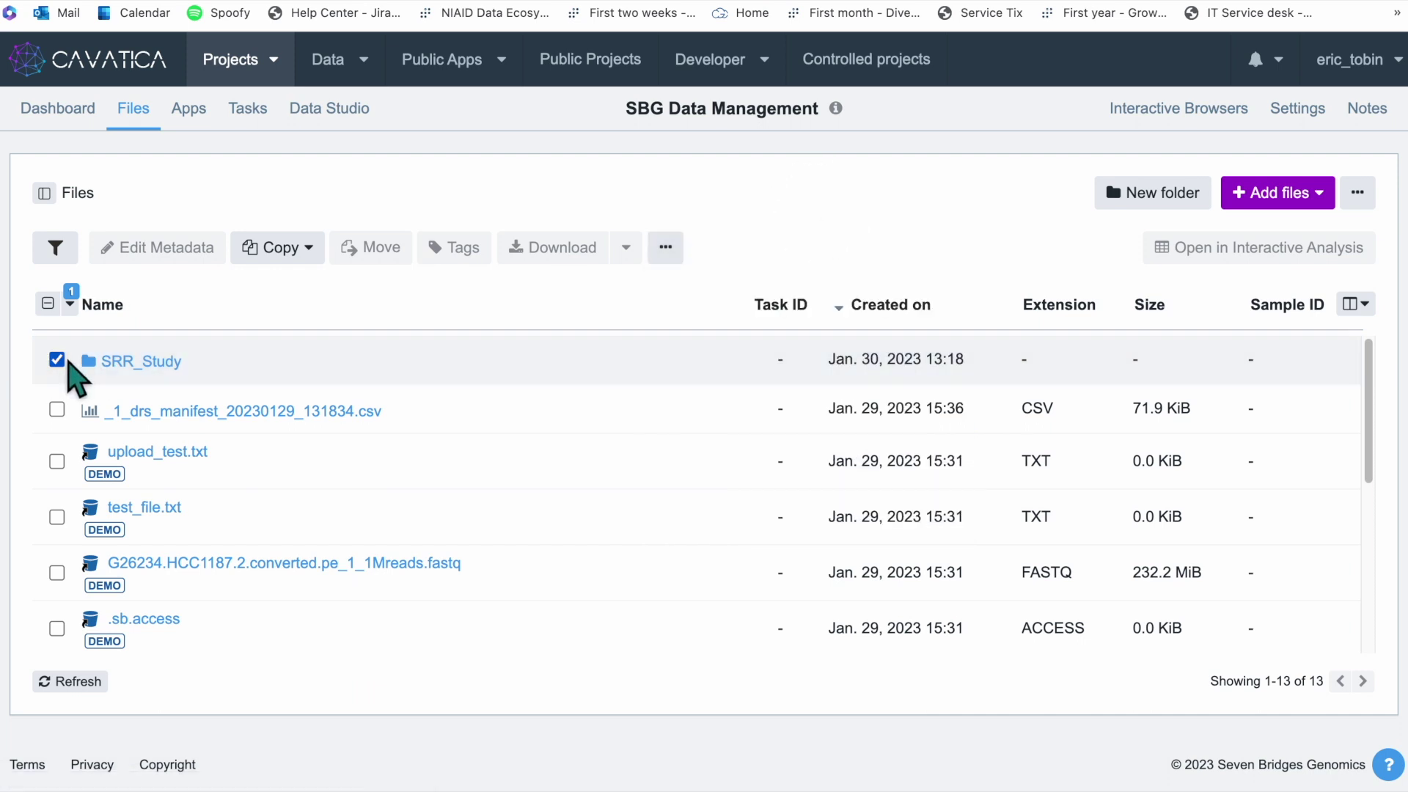
{"action": "left_click", "coordinate": [58, 360]}
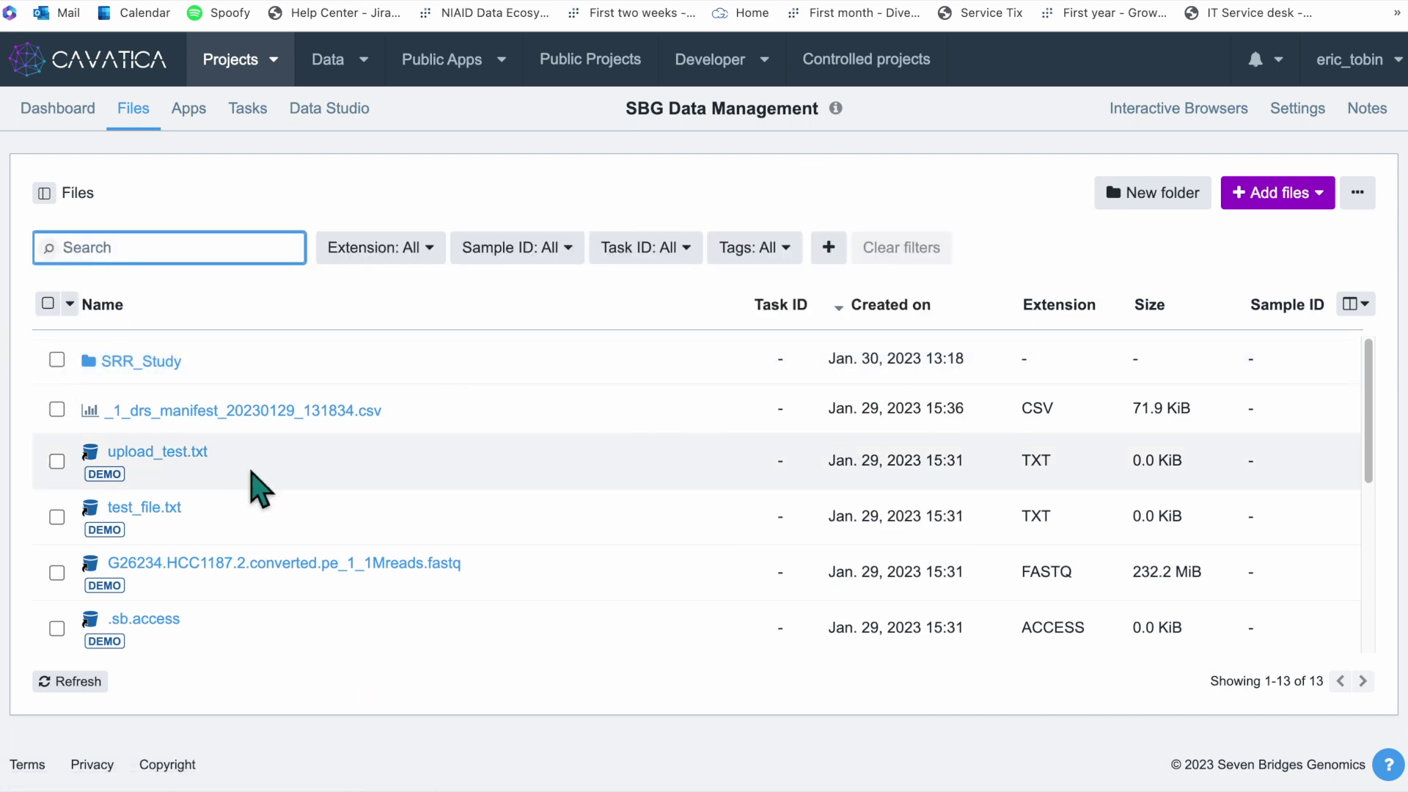
Start moving _1_drs_manifest_20230129_131834.csv and Homo_sapiens_assembly19_1000genomes_decoy.dbsnp138.vcf, creating a new destination folder named Selected.
{"action": "left_click", "coordinate": [57, 409]}
{"action": "scroll", "coordinate": [275, 579], "scroll_direction": "down", "scroll_amount": 1}
{"action": "scroll", "coordinate": [279, 581], "scroll_direction": "down", "scroll_amount": 5}
{"action": "left_click", "coordinate": [56, 480]}
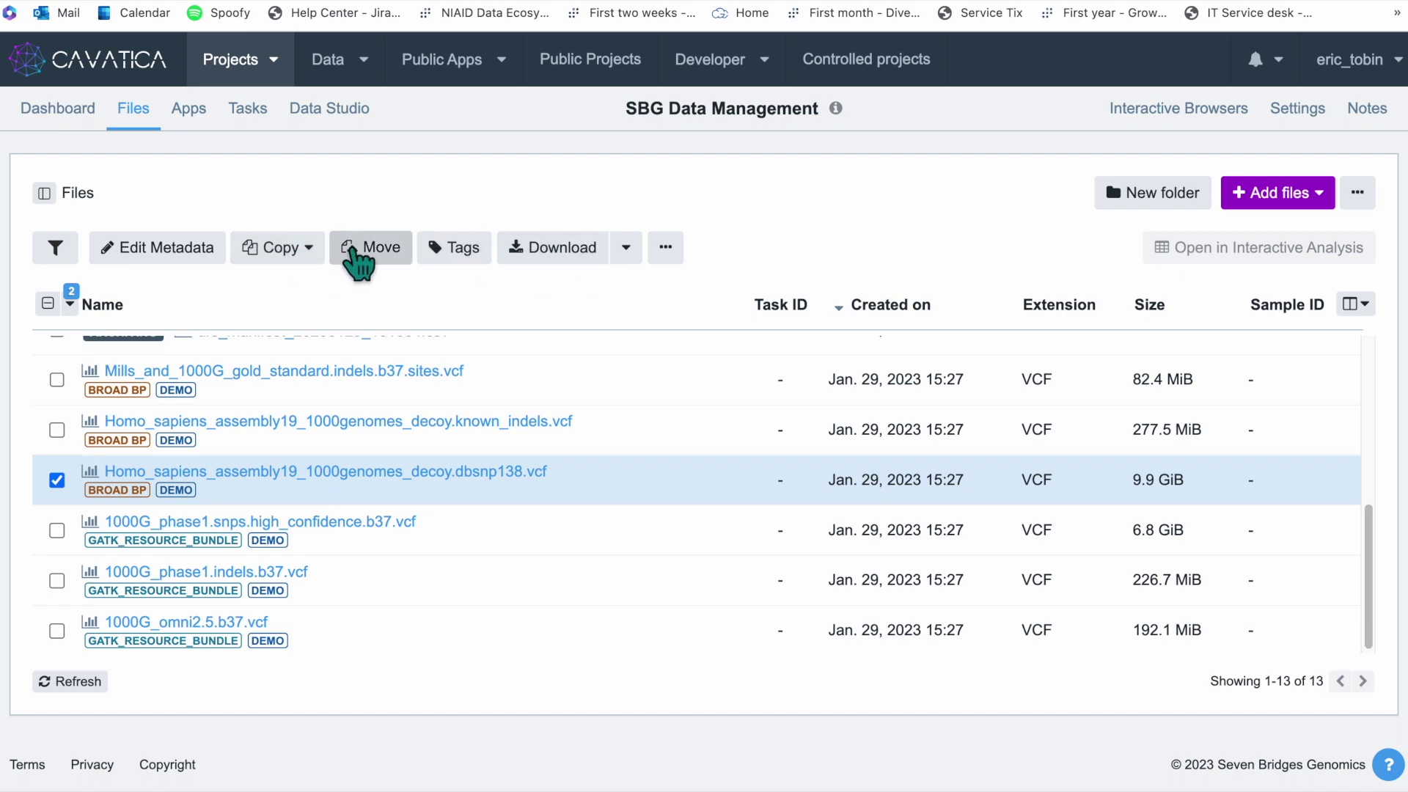
{"action": "left_click", "coordinate": [359, 250]}
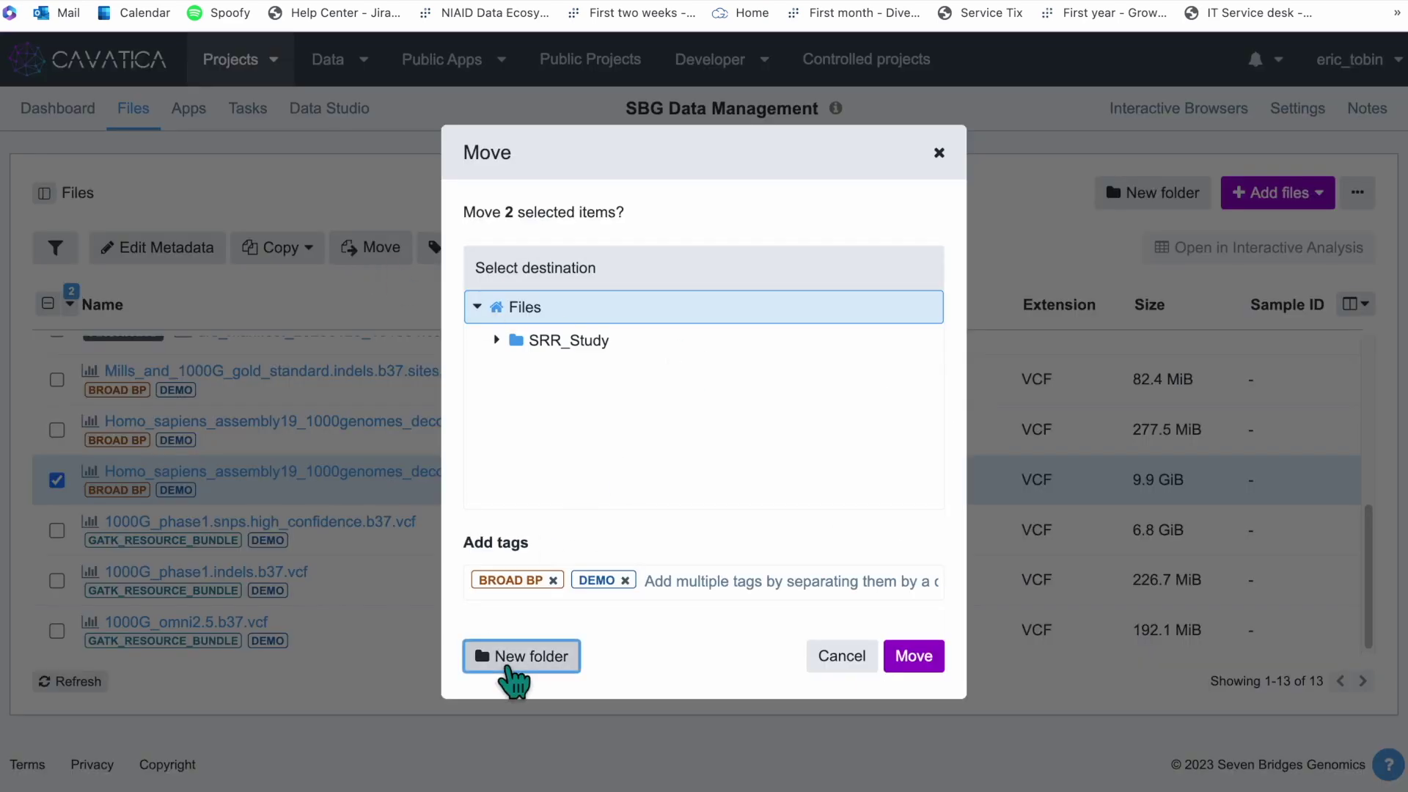
{"action": "left_click", "coordinate": [514, 663]}
{"action": "type", "text": "Selected Fi"}
{"action": "key", "text": "BackSpace"}
{"action": "key", "text": "BackSpace"}
{"action": "key", "text": "BackSpace"}
{"action": "left_click", "coordinate": [931, 536]}
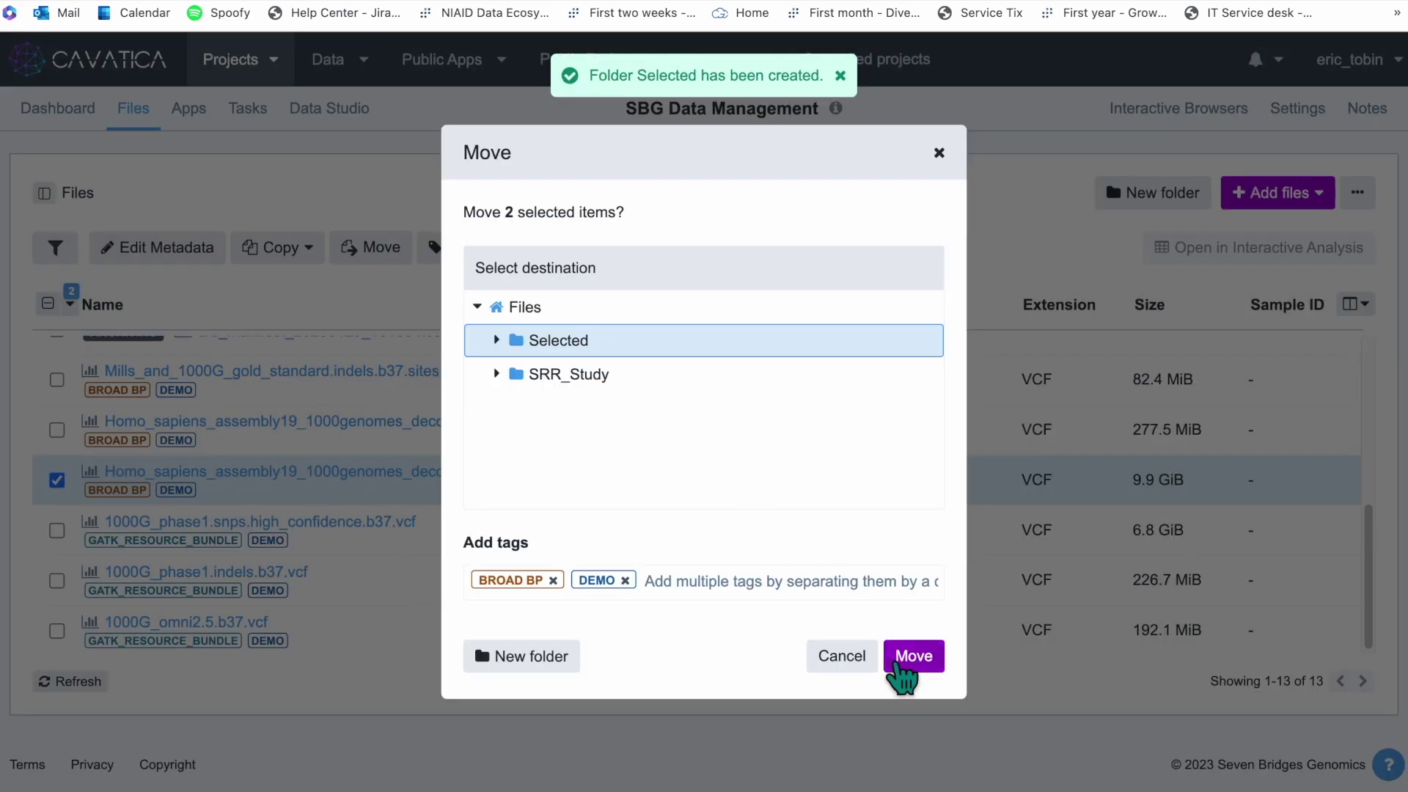
Add the GATK_RESOURCE_BUNDLE tag to the two files, complete their move into Selected and open that folder.
{"action": "left_click", "coordinate": [724, 586]}
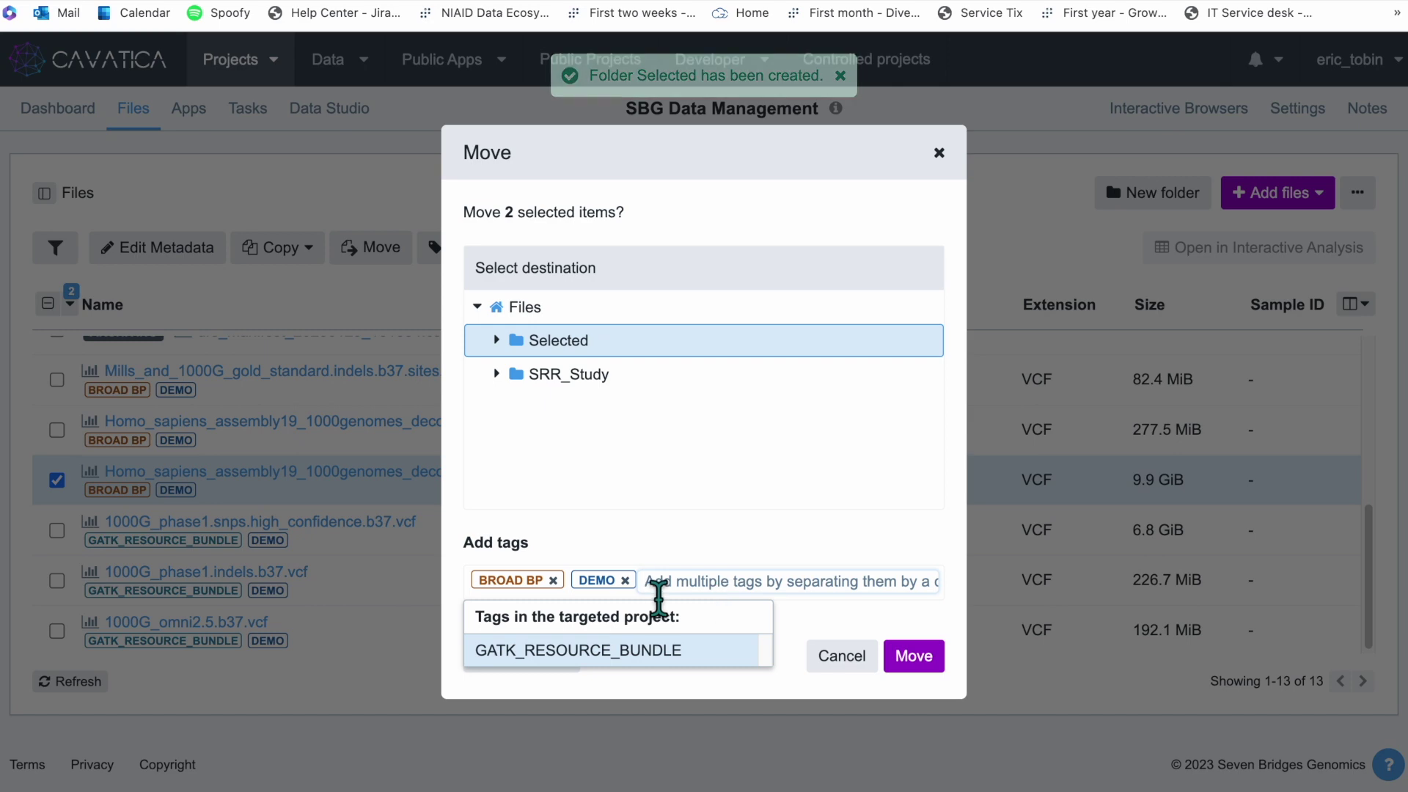
{"action": "left_click", "coordinate": [590, 652]}
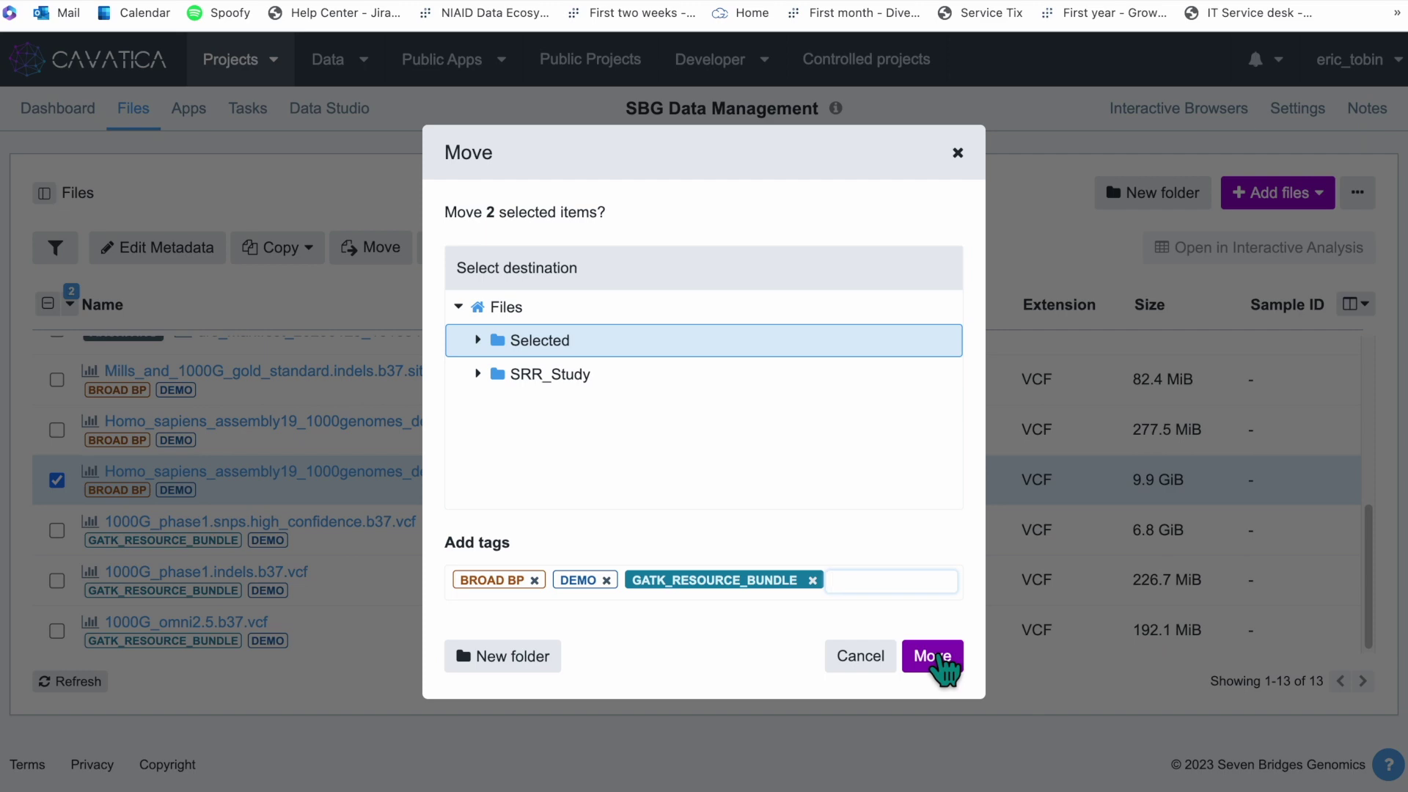
{"action": "left_click", "coordinate": [933, 655]}
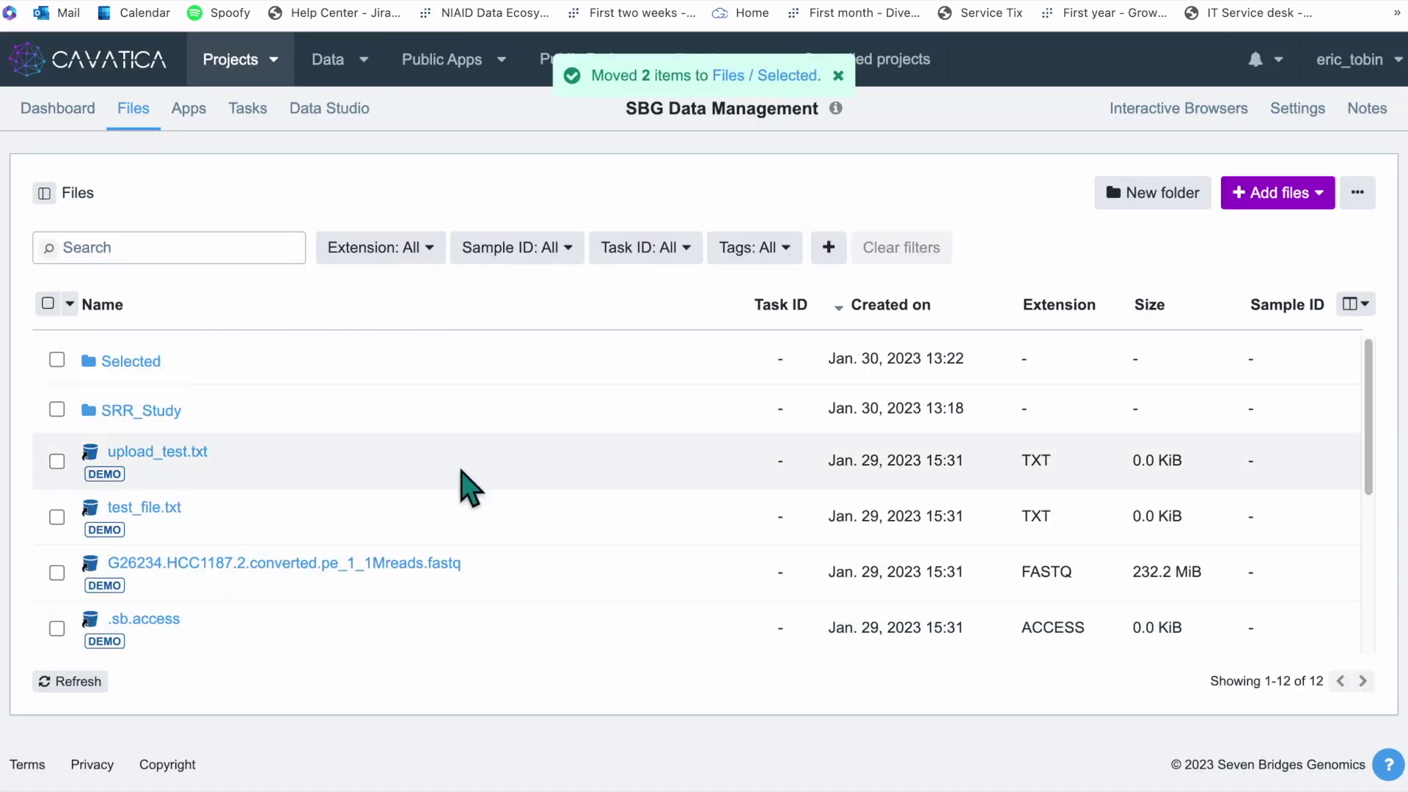
{"action": "left_click", "coordinate": [143, 360]}
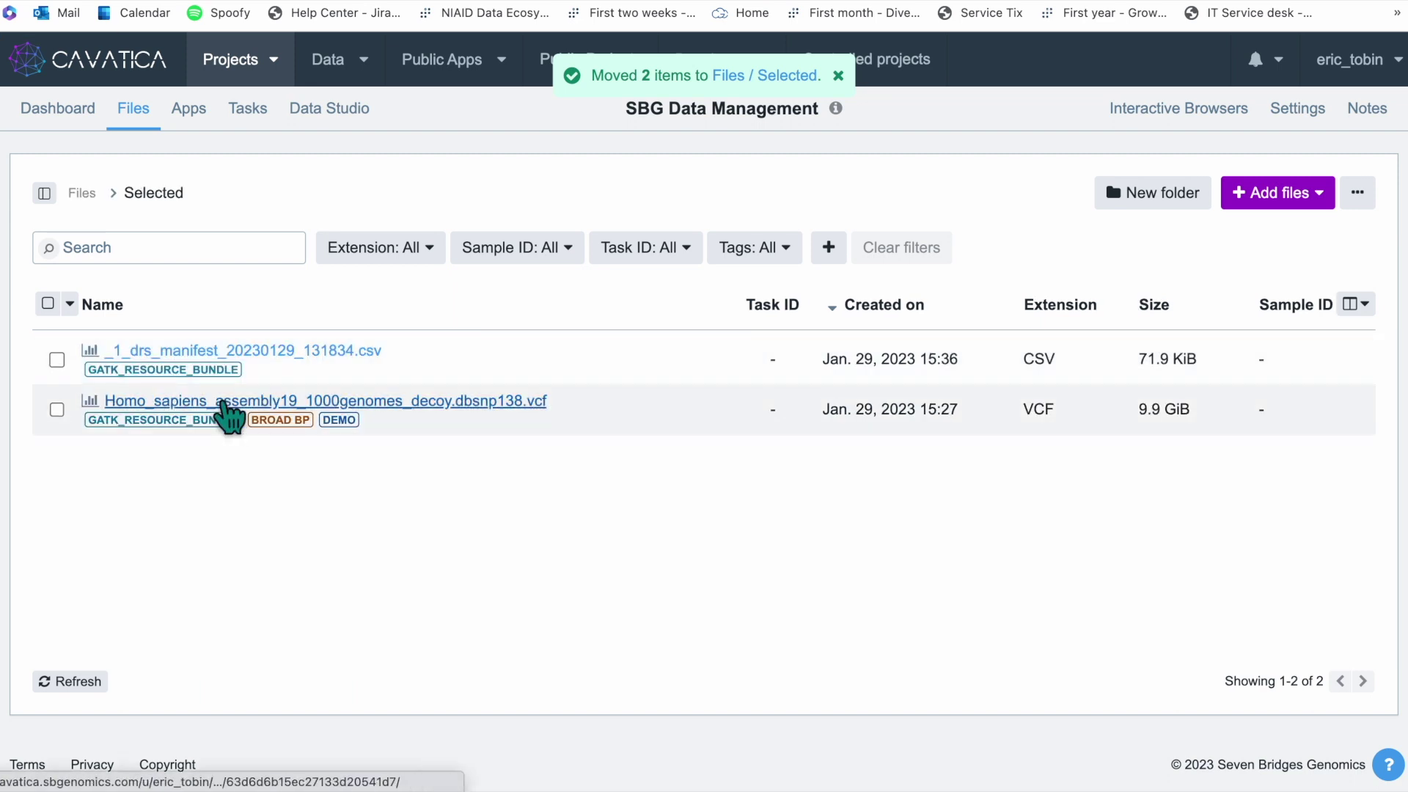